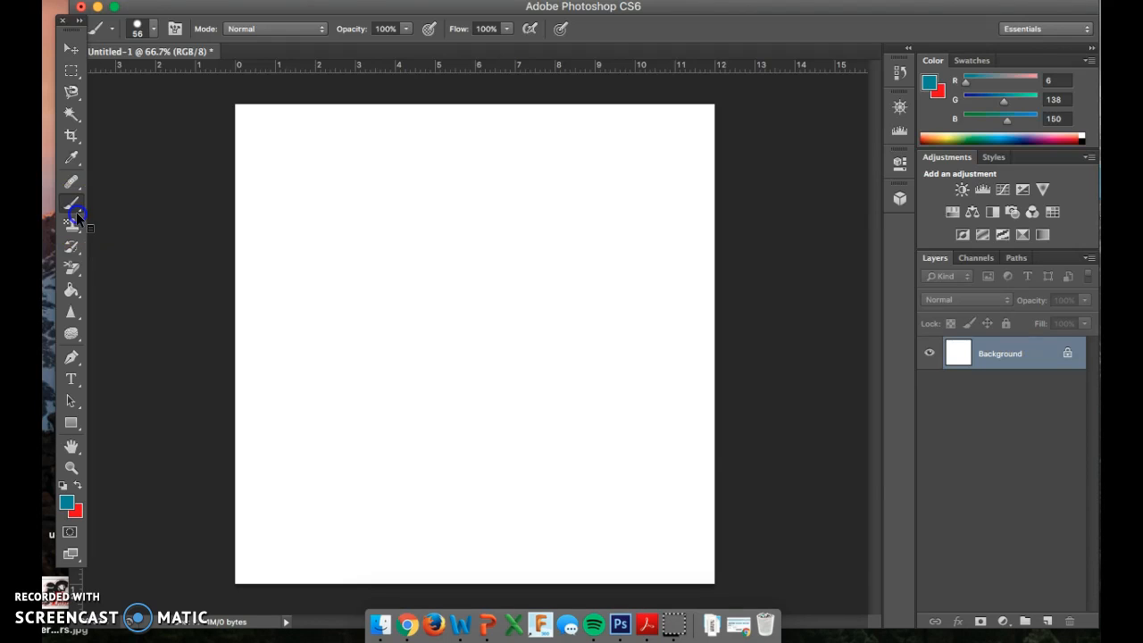
Step: Activate the Brush tool, browse its brush presets and choose the hard round brush tip
{"action": "left_click", "coordinate": [71, 203]}
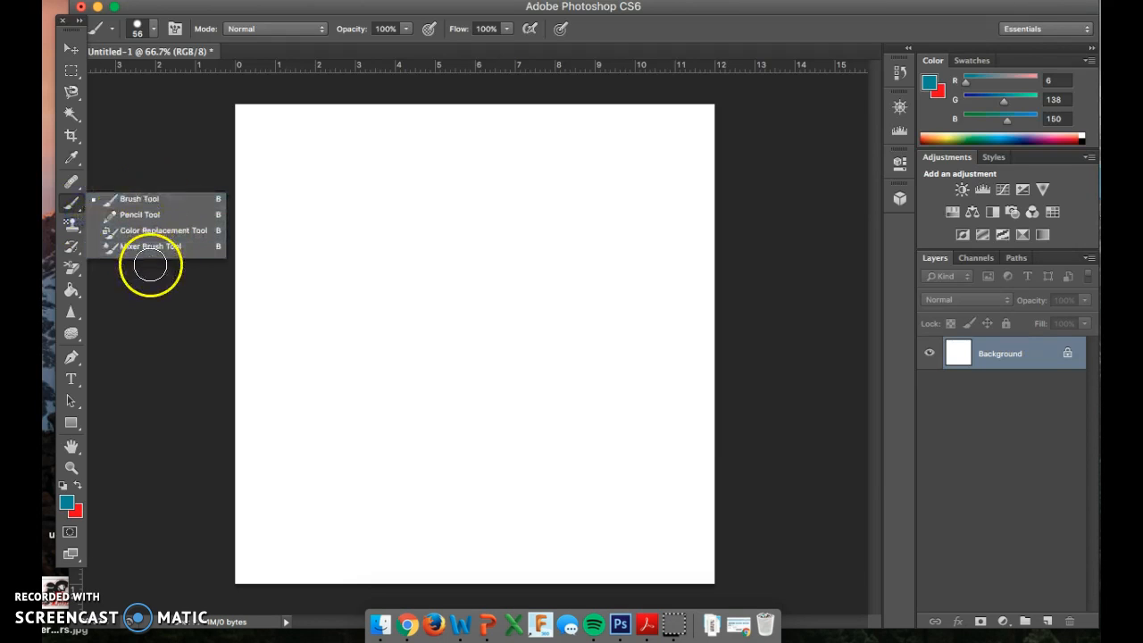
{"action": "left_click", "coordinate": [219, 205]}
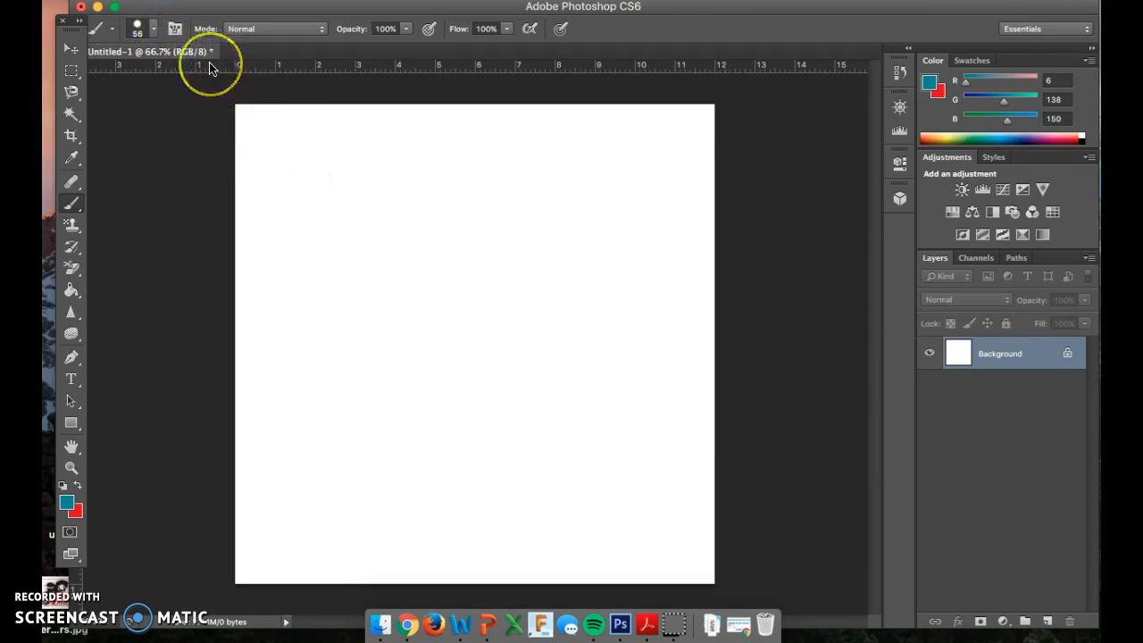
{"action": "left_click", "coordinate": [143, 29]}
{"action": "scroll", "coordinate": [166, 180], "scroll_direction": "down", "scroll_amount": 10}
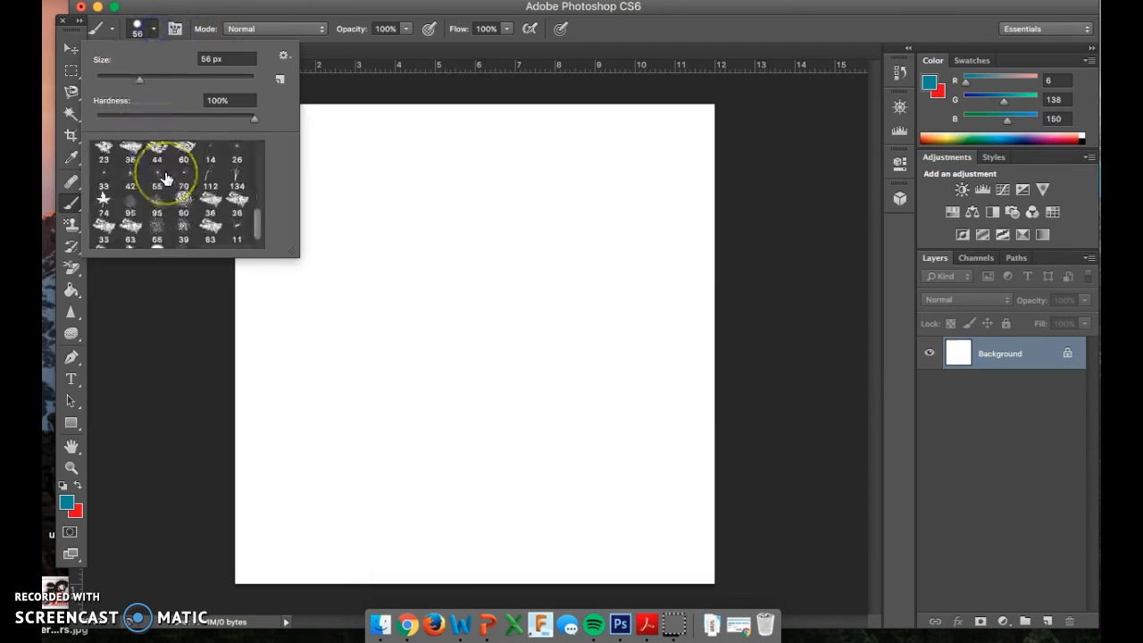
{"action": "scroll", "coordinate": [166, 179], "scroll_direction": "up", "scroll_amount": 10}
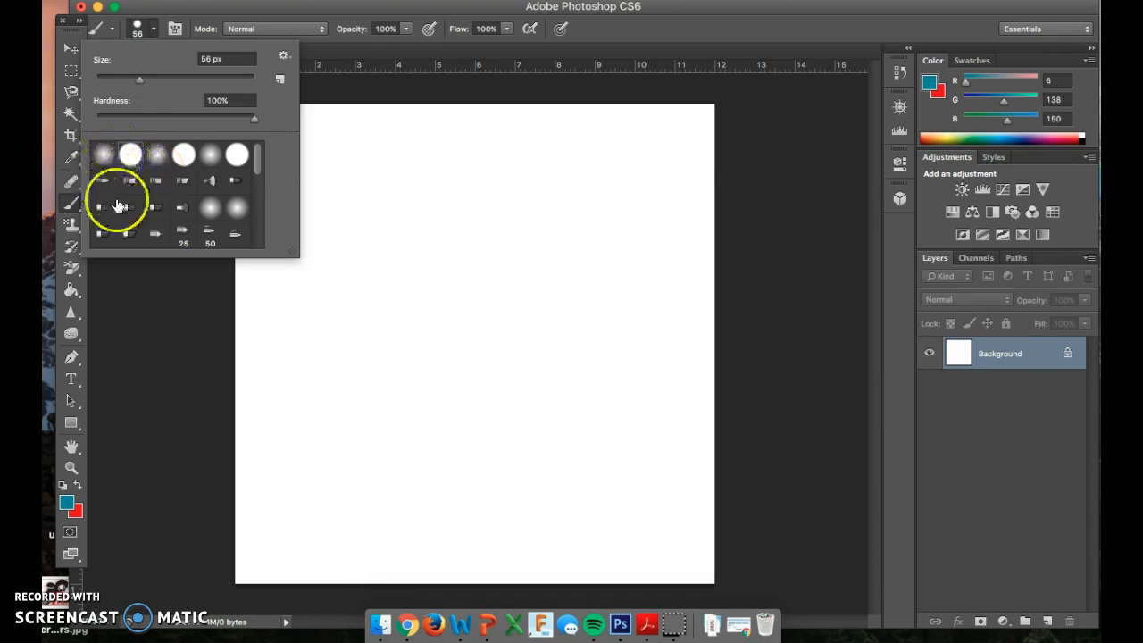
{"action": "scroll", "coordinate": [169, 210], "scroll_direction": "down", "scroll_amount": 10}
{"action": "scroll", "coordinate": [169, 210], "scroll_direction": "up", "scroll_amount": 10}
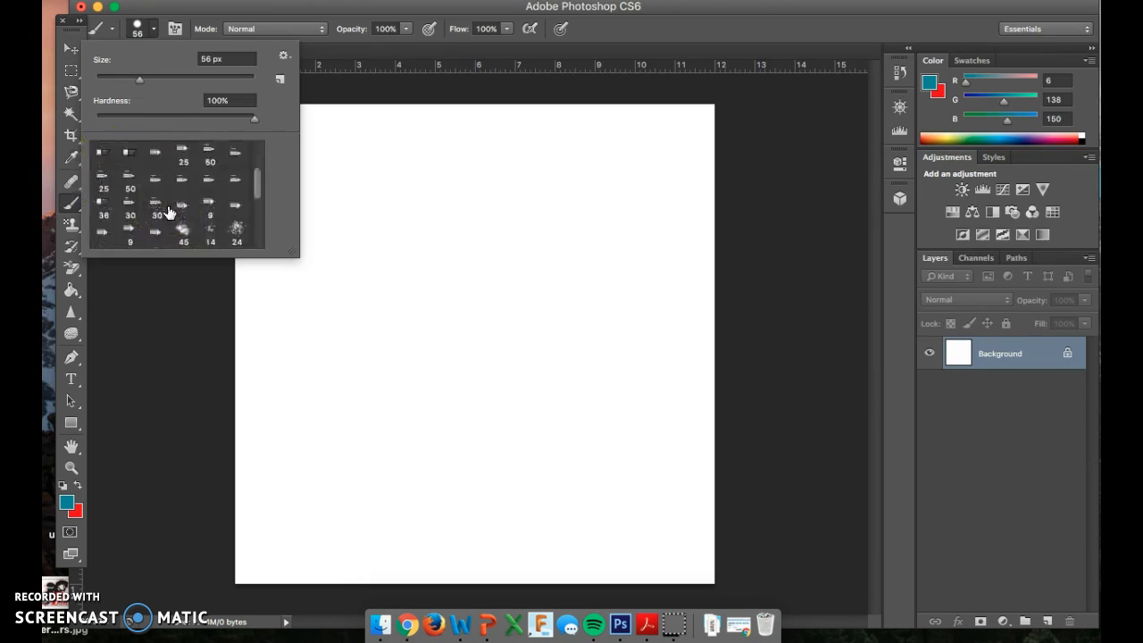
{"action": "left_click", "coordinate": [156, 157]}
{"action": "left_click", "coordinate": [130, 161]}
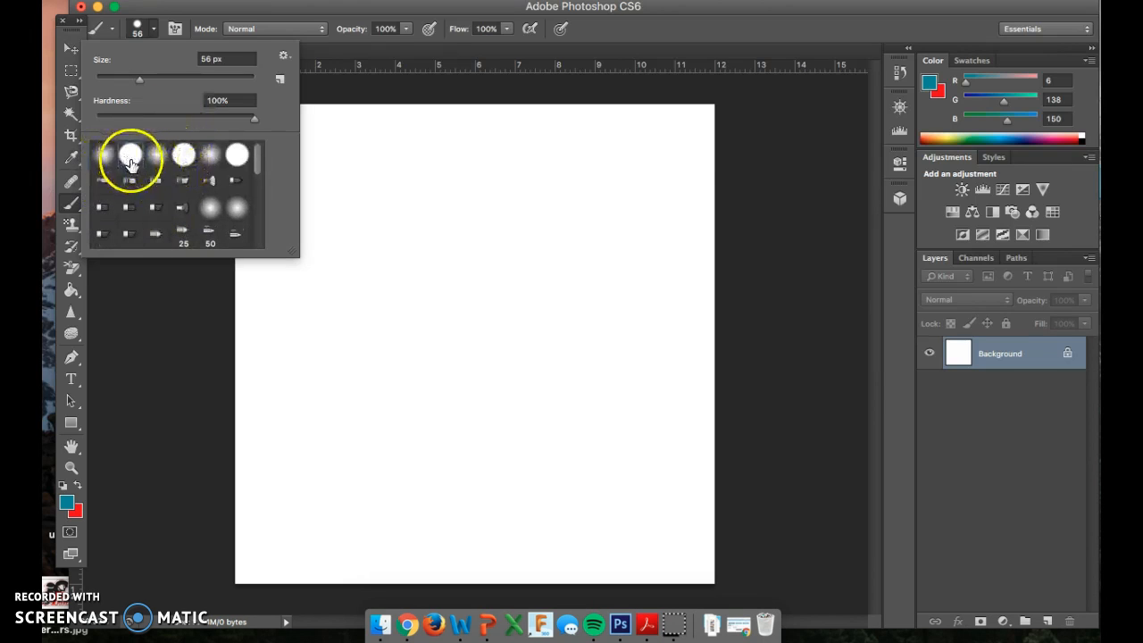
{"action": "left_click", "coordinate": [398, 181]}
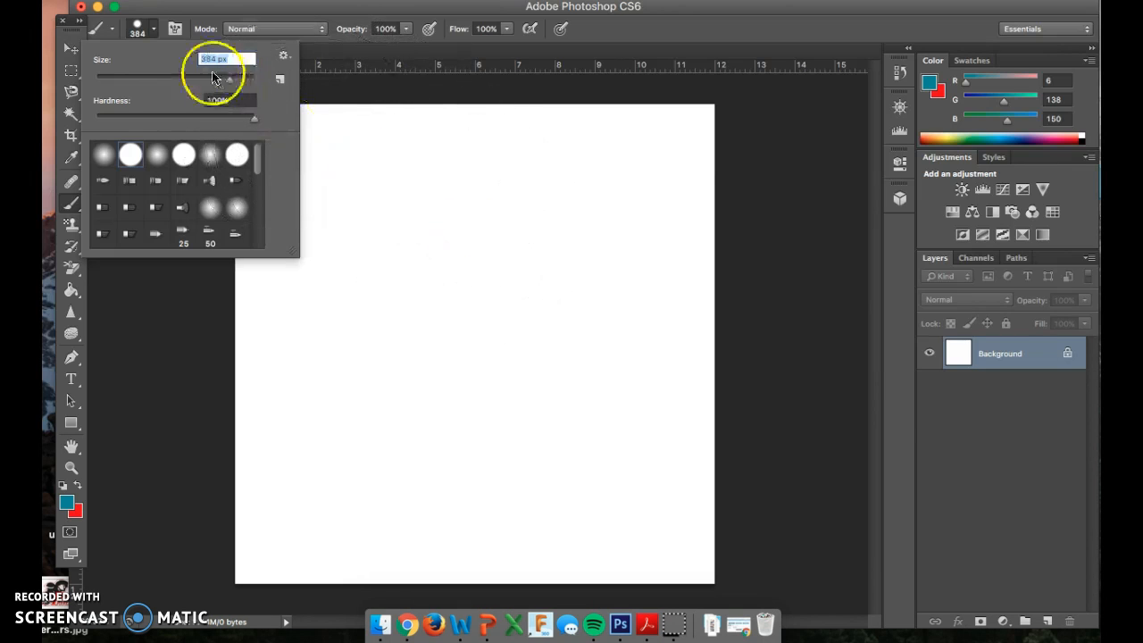
Step: Set the brush to 63 px with 0% hardness and paint soft teal test strokes across the upper middle of the canvas
{"action": "left_click_drag", "start_coordinate": [143, 83], "coordinate": [140, 81]}
{"action": "left_click_drag", "start_coordinate": [255, 121], "coordinate": [105, 113]}
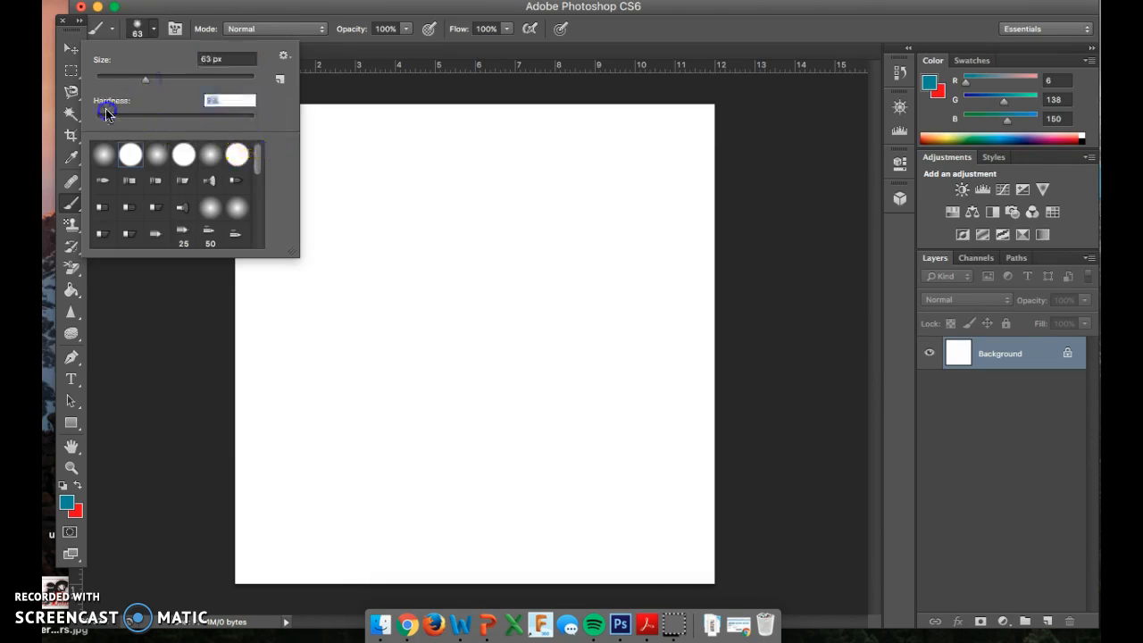
{"action": "left_click", "coordinate": [391, 181]}
{"action": "mouse_move", "coordinate": [391, 182]}
{"action": "left_mouse_down"}
{"action": "mouse_move", "coordinate": [487, 179]}
{"action": "mouse_move", "coordinate": [439, 211]}
{"action": "mouse_move", "coordinate": [401, 209]}
{"action": "mouse_move", "coordinate": [505, 192]}
{"action": "left_mouse_up"}
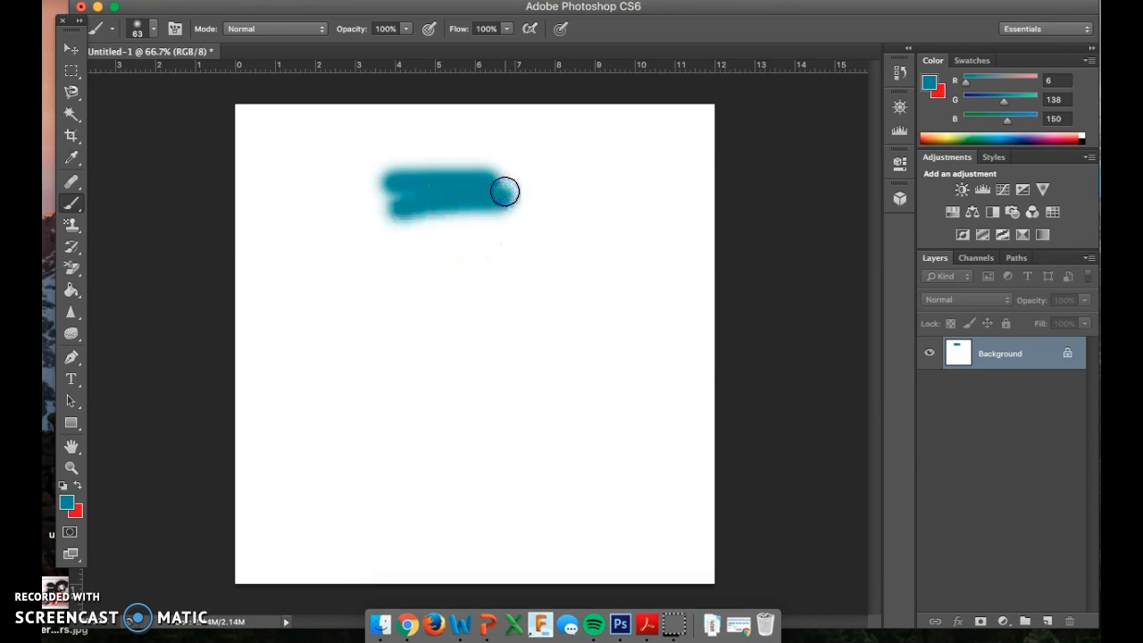
{"action": "key", "text": "super+z"}
{"action": "key", "text": "super+z"}
{"action": "key", "text": "super+z"}
{"action": "key", "text": "super+z"}
Step: Set the brush hardness to 100% and paint a hard-edged teal stroke just above the soft strokes
{"action": "left_click", "coordinate": [196, 23]}
{"action": "left_click", "coordinate": [154, 29]}
{"action": "left_click", "coordinate": [417, 148]}
{"action": "right_click", "coordinate": [405, 179]}
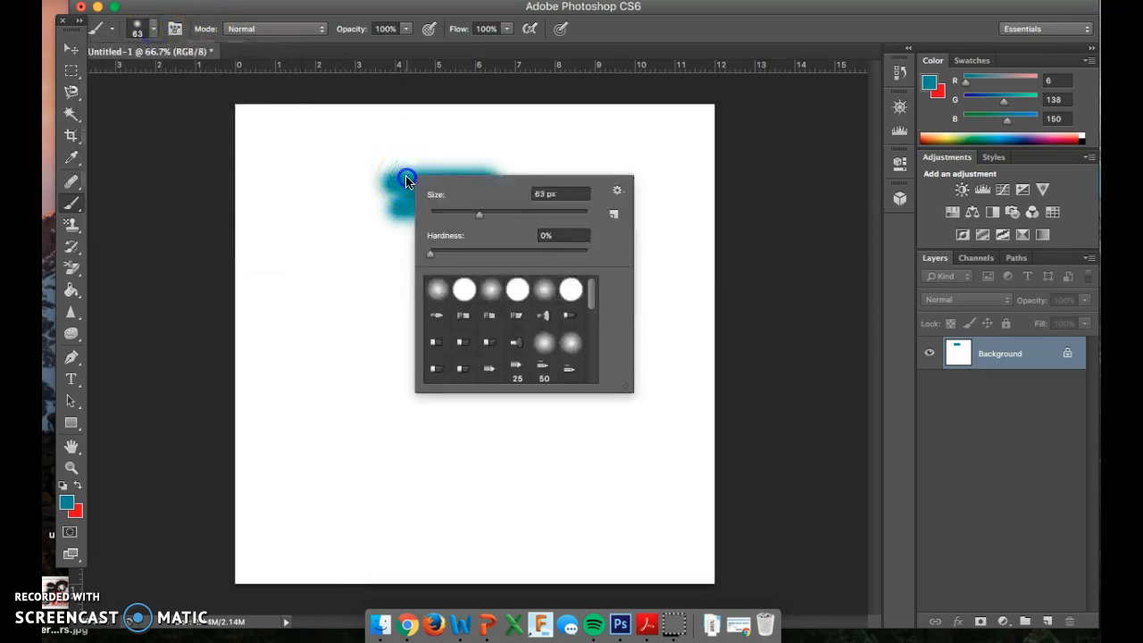
{"action": "left_click_drag", "start_coordinate": [432, 255], "coordinate": [434, 254]}
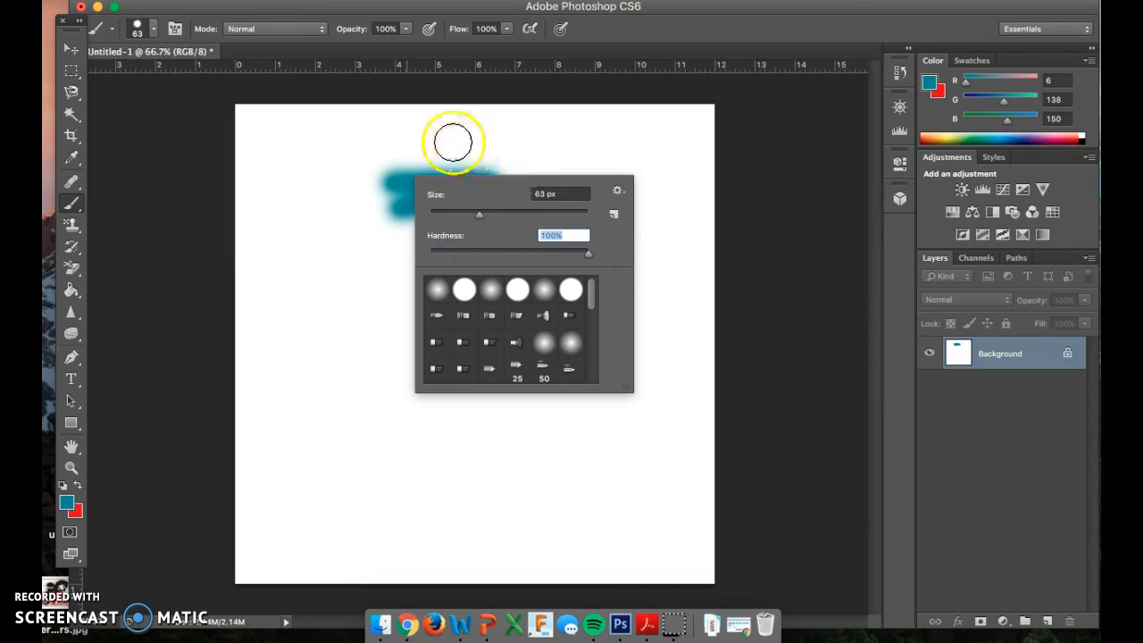
{"action": "left_click", "coordinate": [372, 148]}
{"action": "left_click_drag", "start_coordinate": [372, 147], "coordinate": [471, 148]}
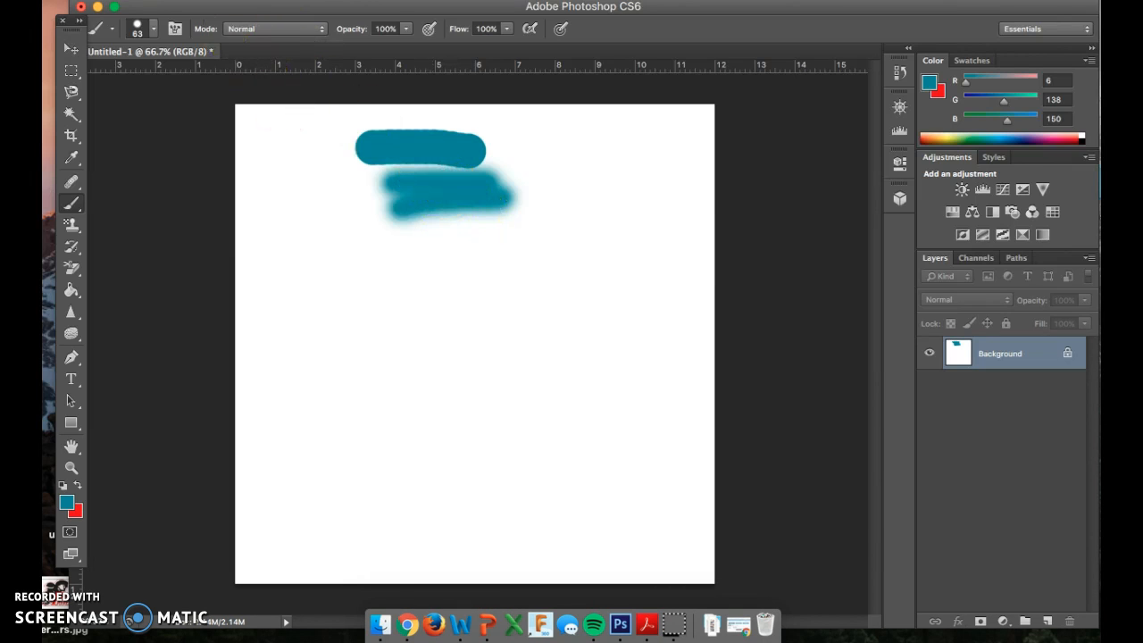
Step: Step backward through the history to remove all the teal test strokes from the canvas
{"action": "left_click", "coordinate": [210, 1]}
{"action": "left_click", "coordinate": [214, 37]}
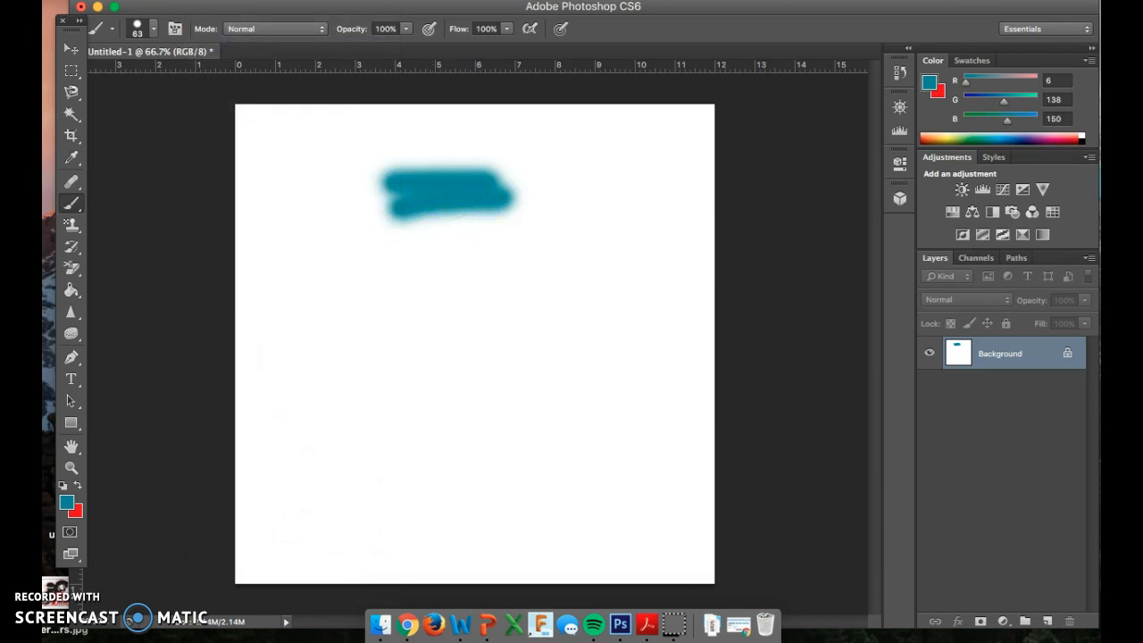
{"action": "left_click", "coordinate": [211, 1]}
{"action": "left_click", "coordinate": [213, 36]}
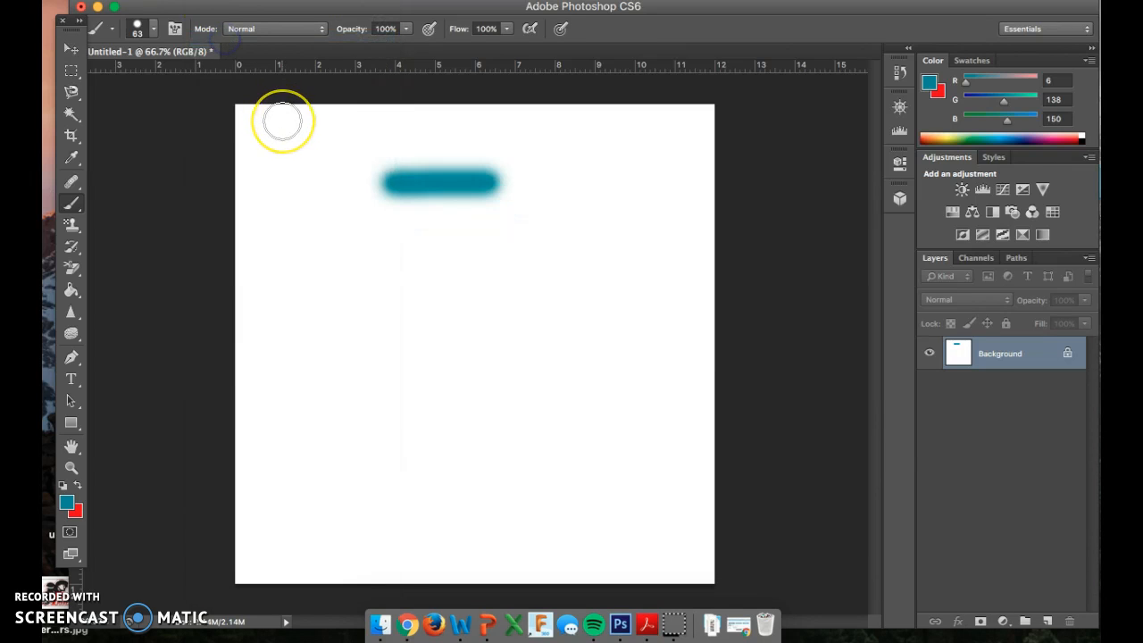
{"action": "key", "text": "super+z"}
{"action": "key", "text": "super+z"}
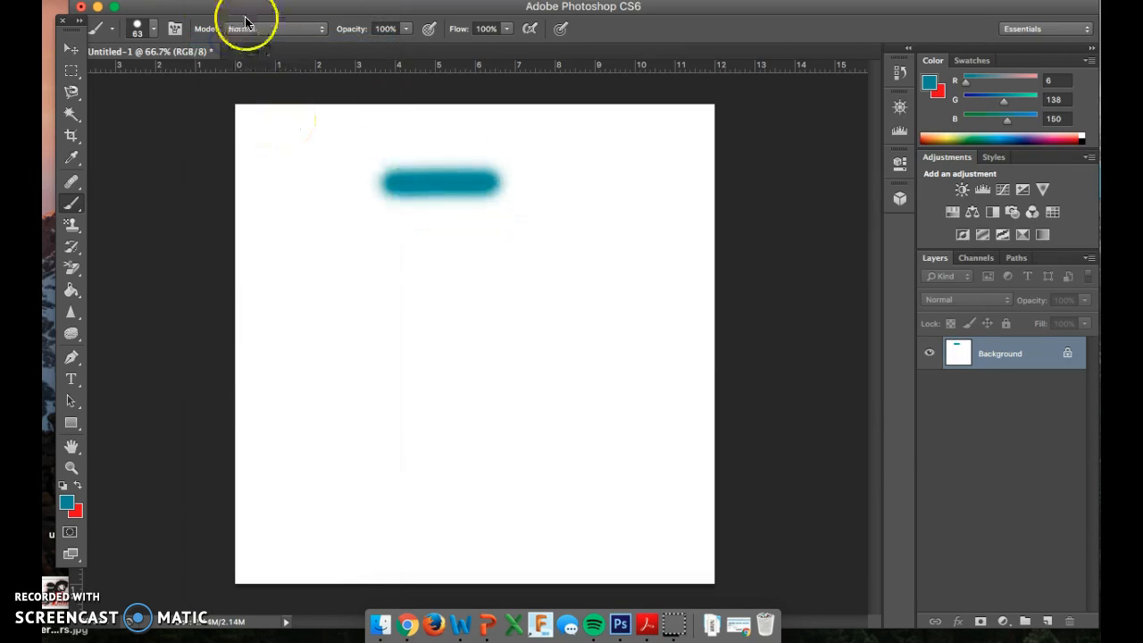
{"action": "left_click", "coordinate": [211, 1]}
{"action": "left_click", "coordinate": [222, 37]}
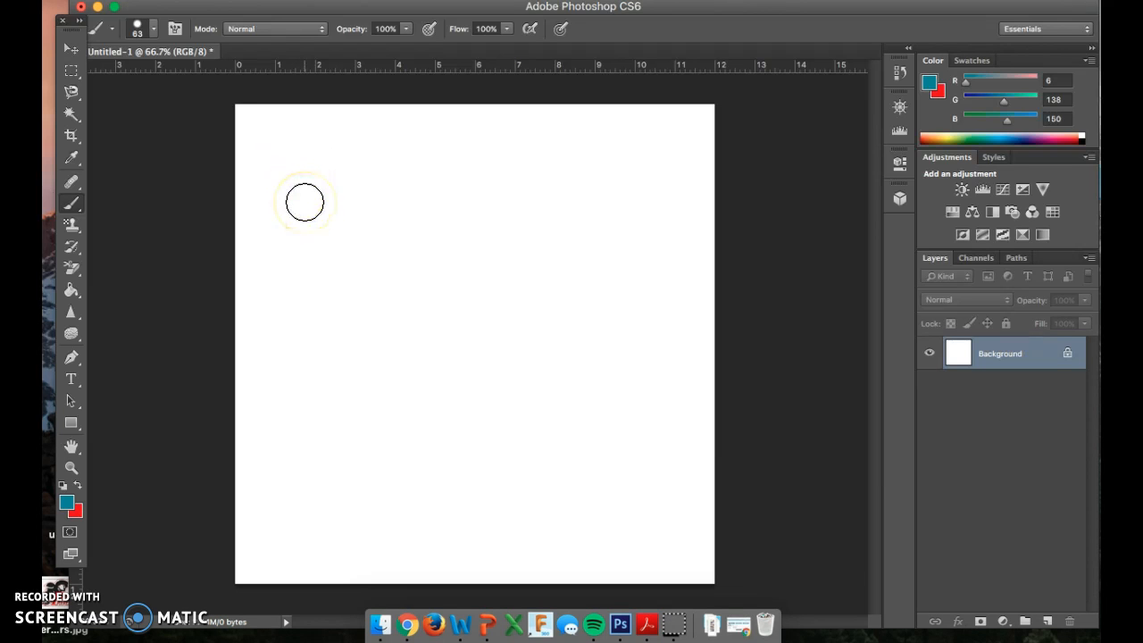
Step: Set the foreground color to the bright cyan 09e3f7
{"action": "left_click", "coordinate": [66, 506]}
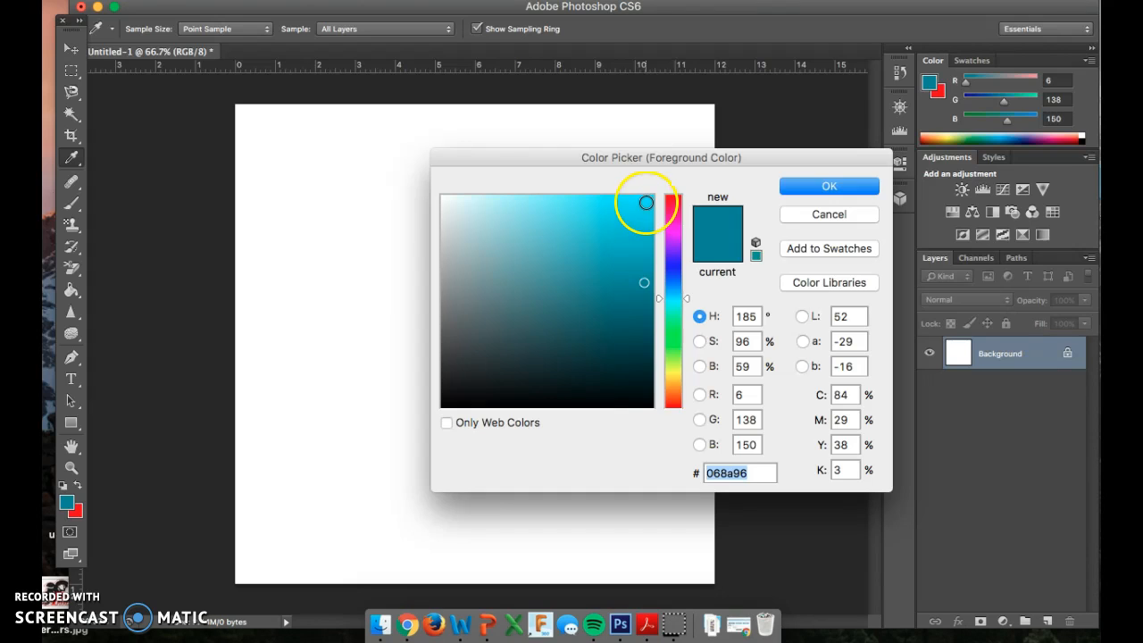
{"action": "left_click", "coordinate": [646, 203]}
{"action": "left_click", "coordinate": [824, 181]}
Step: Paint the whole canvas bright cyan, enlarging the brush to 321 px after the first stroke
{"action": "left_click_drag", "start_coordinate": [266, 146], "coordinate": [330, 148]}
{"action": "left_click", "coordinate": [318, 161]}
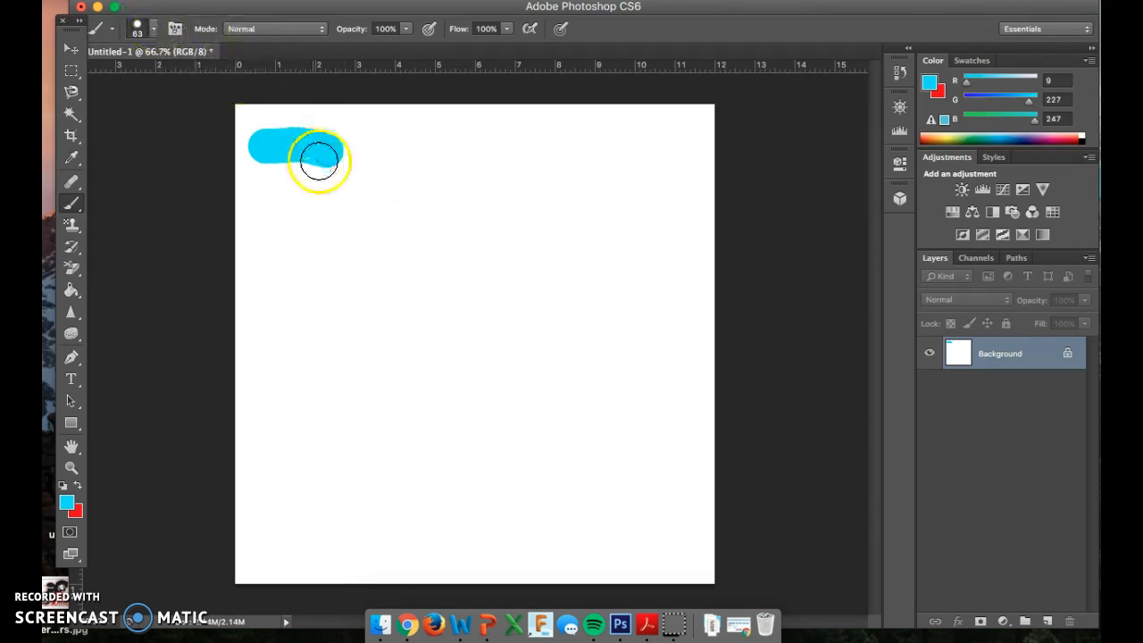
{"action": "right_click", "coordinate": [319, 161]}
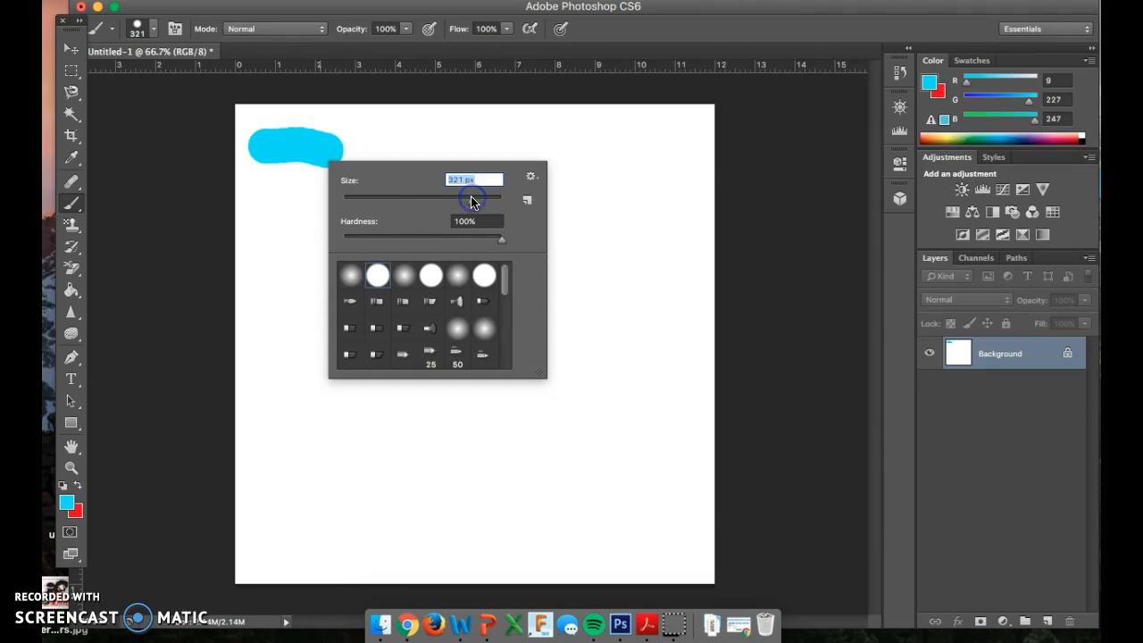
{"action": "mouse_move", "coordinate": [286, 189]}
{"action": "left_mouse_down"}
{"action": "mouse_move", "coordinate": [267, 283]}
{"action": "mouse_move", "coordinate": [358, 143]}
{"action": "mouse_move", "coordinate": [438, 157]}
{"action": "mouse_move", "coordinate": [488, 145]}
{"action": "mouse_move", "coordinate": [703, 157]}
{"action": "mouse_move", "coordinate": [594, 309]}
{"action": "mouse_move", "coordinate": [429, 328]}
{"action": "mouse_move", "coordinate": [489, 229]}
{"action": "mouse_move", "coordinate": [422, 344]}
{"action": "mouse_move", "coordinate": [358, 383]}
{"action": "mouse_move", "coordinate": [282, 399]}
{"action": "mouse_move", "coordinate": [302, 545]}
{"action": "mouse_move", "coordinate": [291, 530]}
{"action": "mouse_move", "coordinate": [591, 453]}
{"action": "mouse_move", "coordinate": [656, 363]}
{"action": "mouse_move", "coordinate": [712, 344]}
{"action": "mouse_move", "coordinate": [654, 553]}
{"action": "mouse_move", "coordinate": [471, 603]}
{"action": "mouse_move", "coordinate": [460, 592]}
{"action": "mouse_move", "coordinate": [473, 372]}
{"action": "left_mouse_up"}
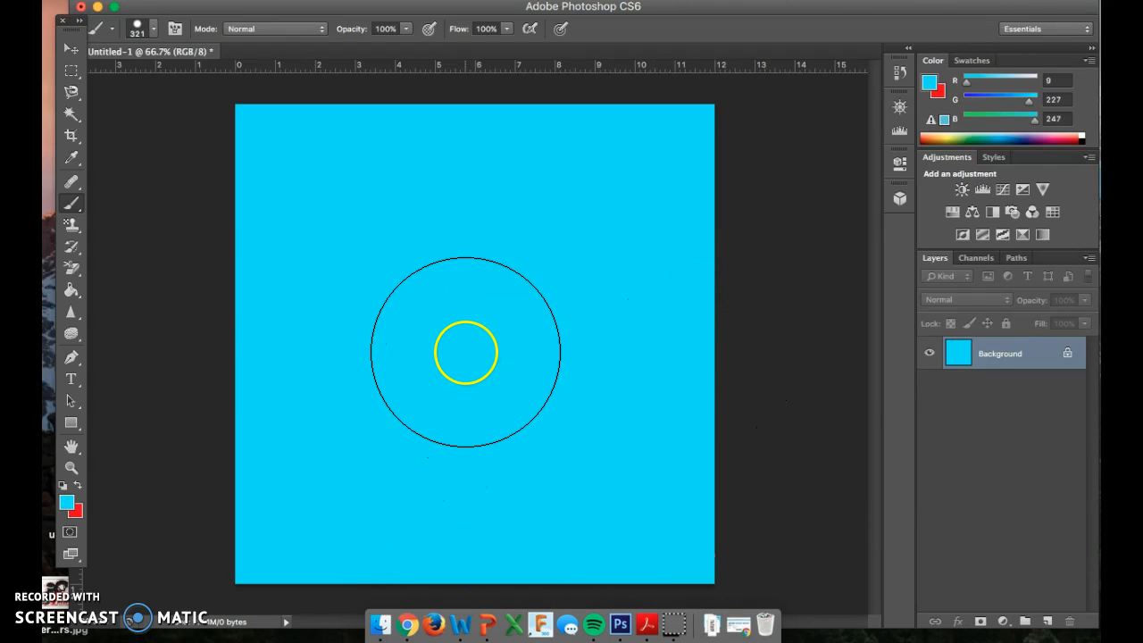
Step: Set the foreground color to the medium teal 0697a4 for painting with the brush
{"action": "left_click", "coordinate": [65, 508]}
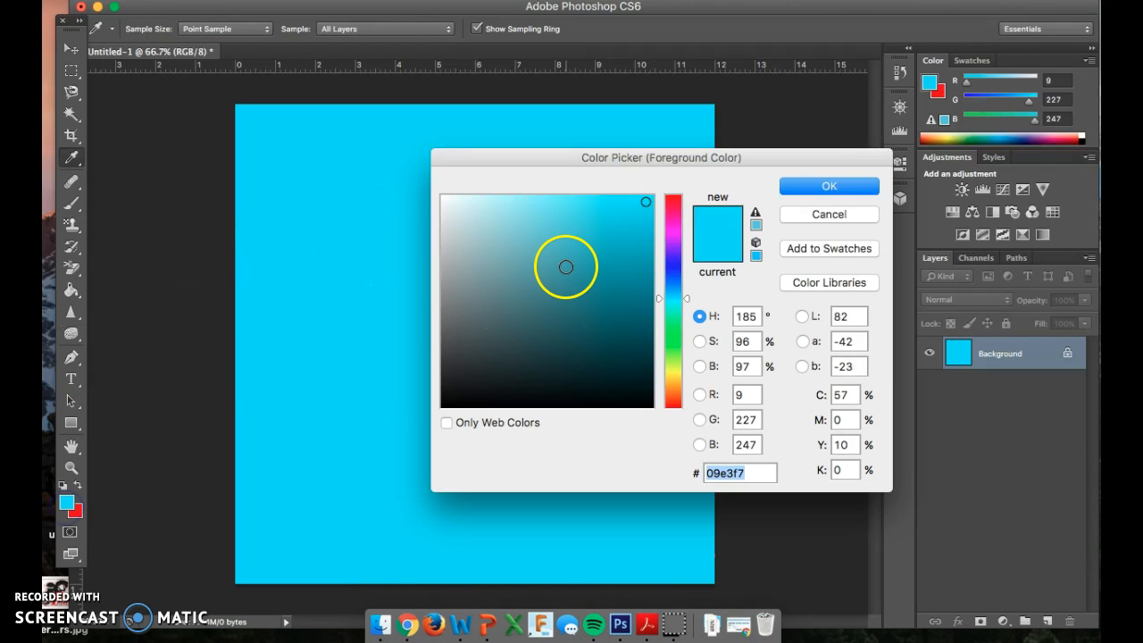
{"action": "left_click", "coordinate": [646, 271]}
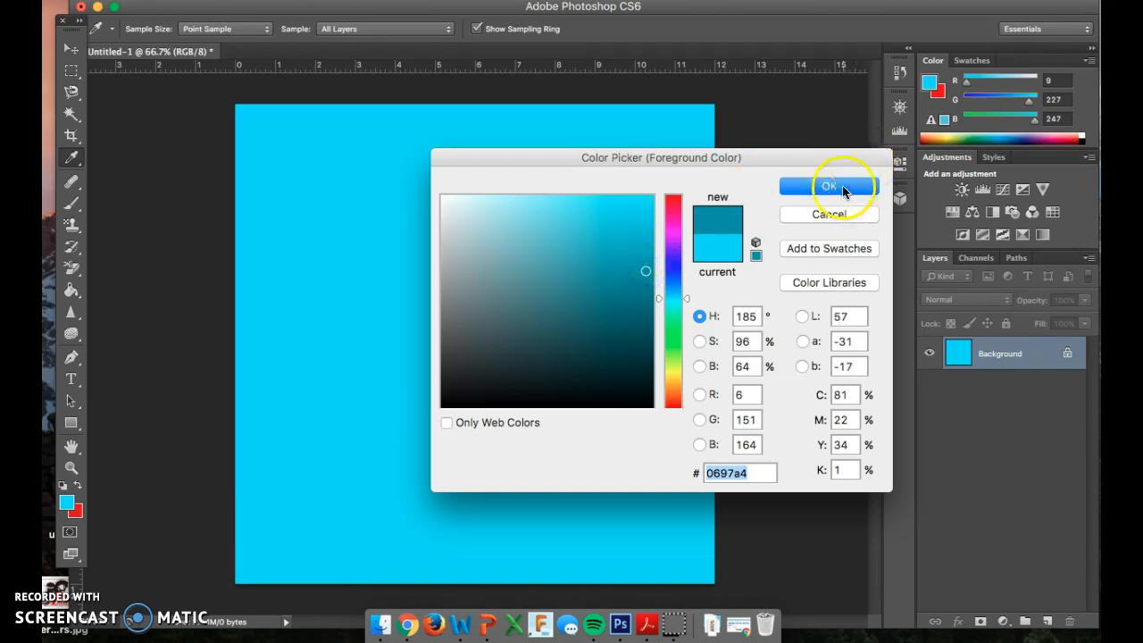
{"action": "left_click", "coordinate": [829, 187]}
{"action": "key", "text": "b"}
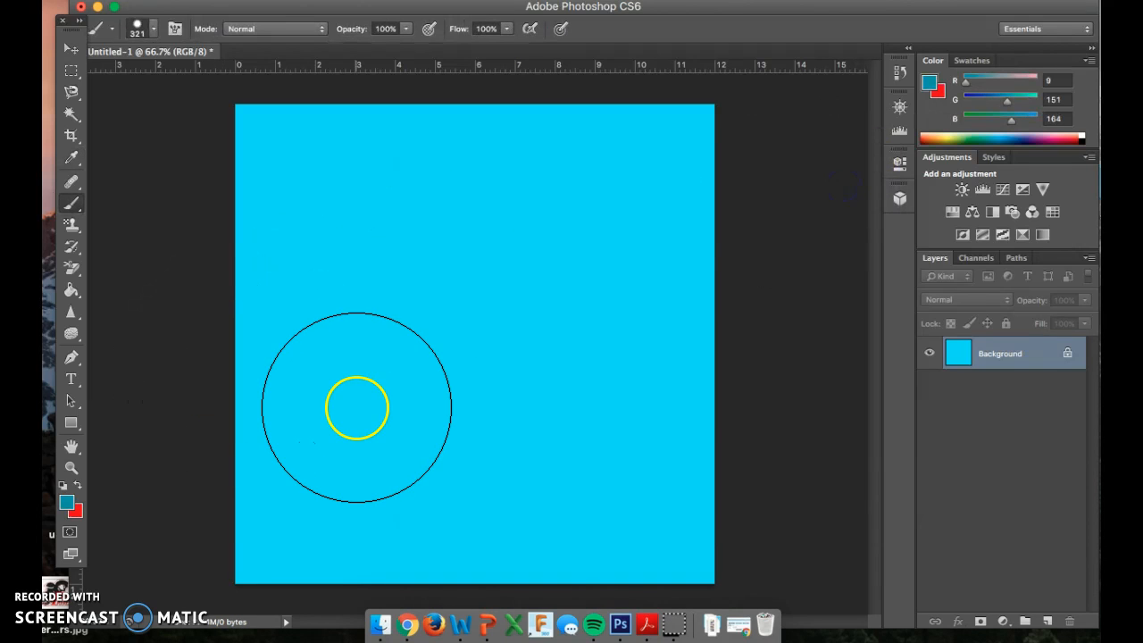
Step: Set the brush to 363 px with 49% hardness and paint the lower half of the canvas medium teal
{"action": "right_click", "coordinate": [356, 411]}
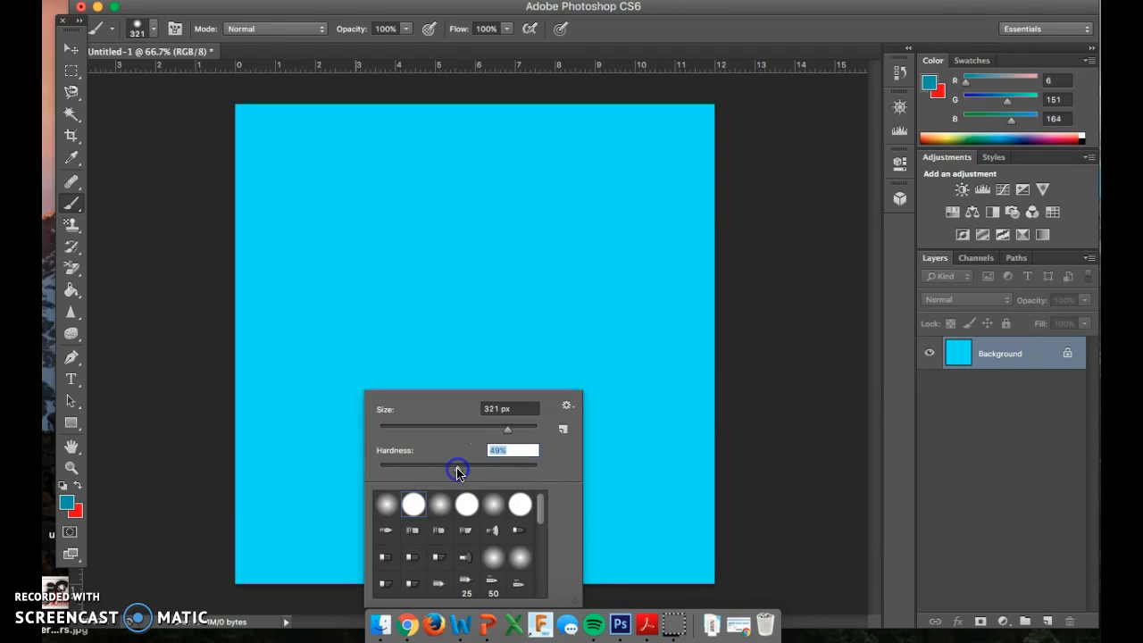
{"action": "mouse_move", "coordinate": [504, 431]}
{"action": "left_mouse_down"}
{"action": "mouse_move", "coordinate": [480, 429]}
{"action": "mouse_move", "coordinate": [513, 430]}
{"action": "left_mouse_up"}
{"action": "mouse_move", "coordinate": [265, 485]}
{"action": "left_mouse_down"}
{"action": "mouse_move", "coordinate": [368, 461]}
{"action": "mouse_move", "coordinate": [521, 472]}
{"action": "mouse_move", "coordinate": [653, 460]}
{"action": "mouse_move", "coordinate": [658, 545]}
{"action": "mouse_move", "coordinate": [429, 580]}
{"action": "mouse_move", "coordinate": [308, 554]}
{"action": "mouse_move", "coordinate": [275, 439]}
{"action": "mouse_move", "coordinate": [344, 390]}
{"action": "mouse_move", "coordinate": [659, 412]}
{"action": "mouse_move", "coordinate": [627, 396]}
{"action": "left_mouse_up"}
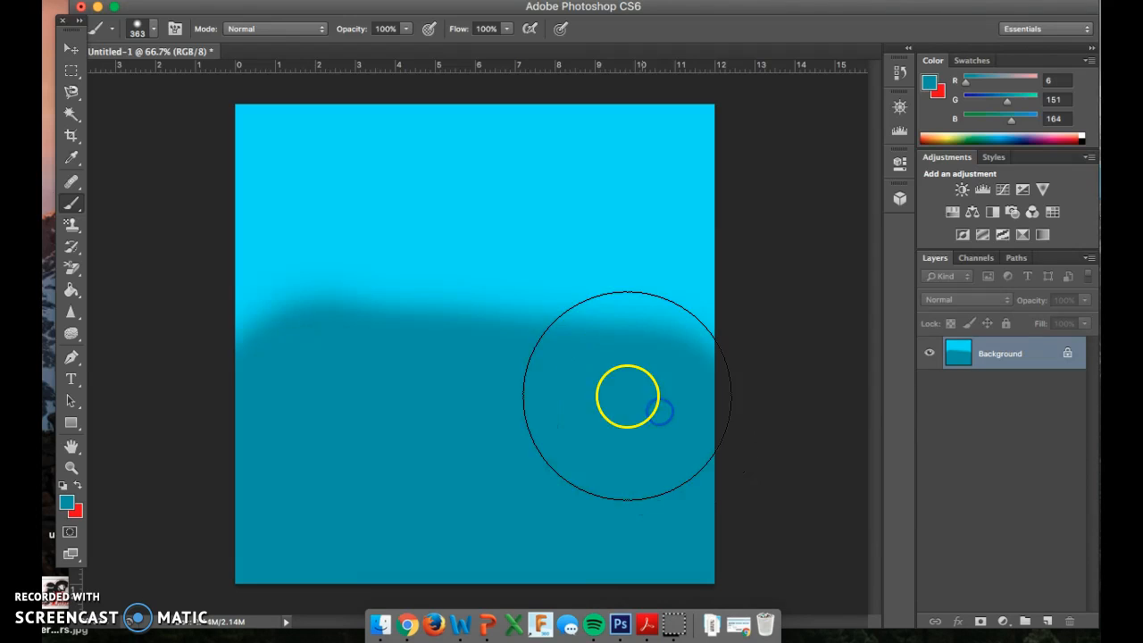
Step: Reduce the brush size to 36 px
{"action": "right_click", "coordinate": [595, 362]}
{"action": "left_click", "coordinate": [645, 398]}
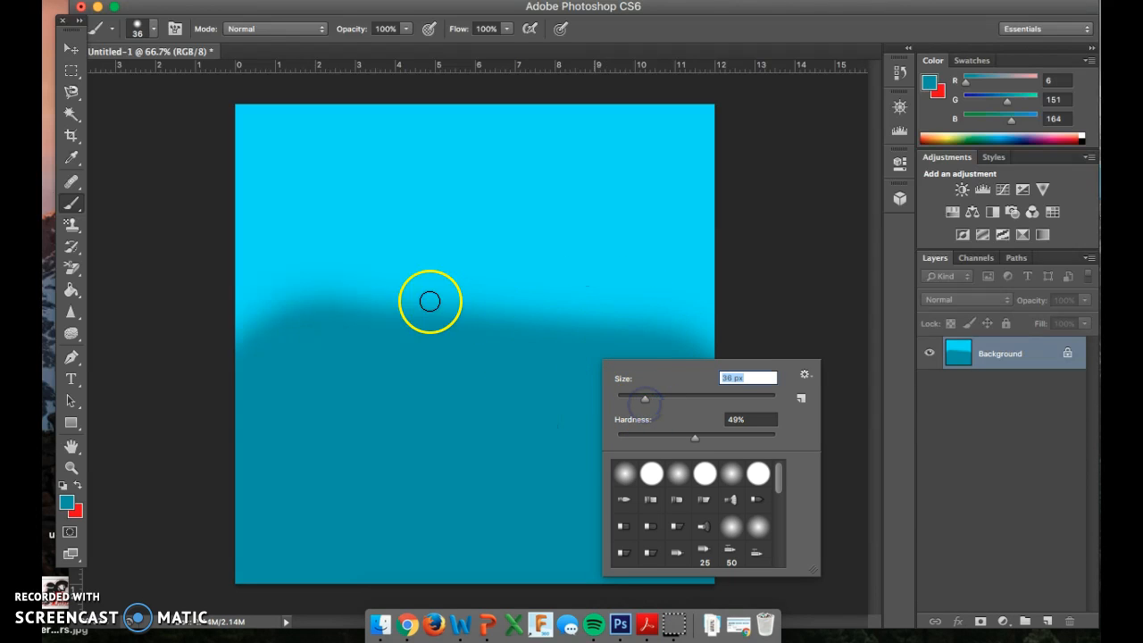
{"action": "left_click", "coordinate": [487, 370]}
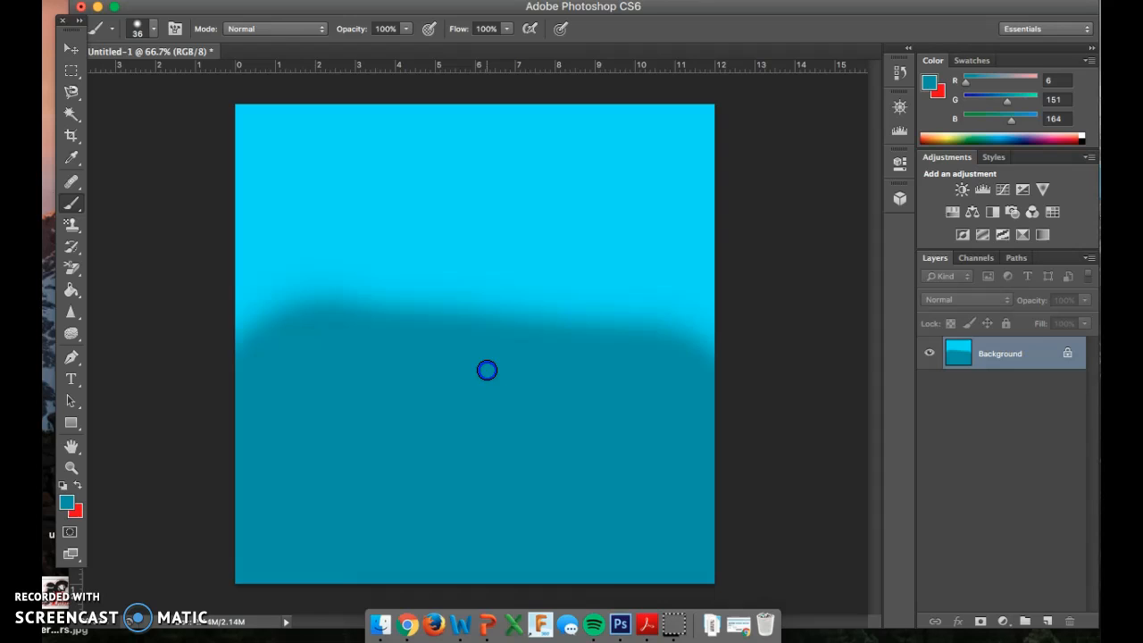
Step: Set the foreground color to a dark teal with RGB values 4, 96, 104
{"action": "left_click", "coordinate": [65, 508]}
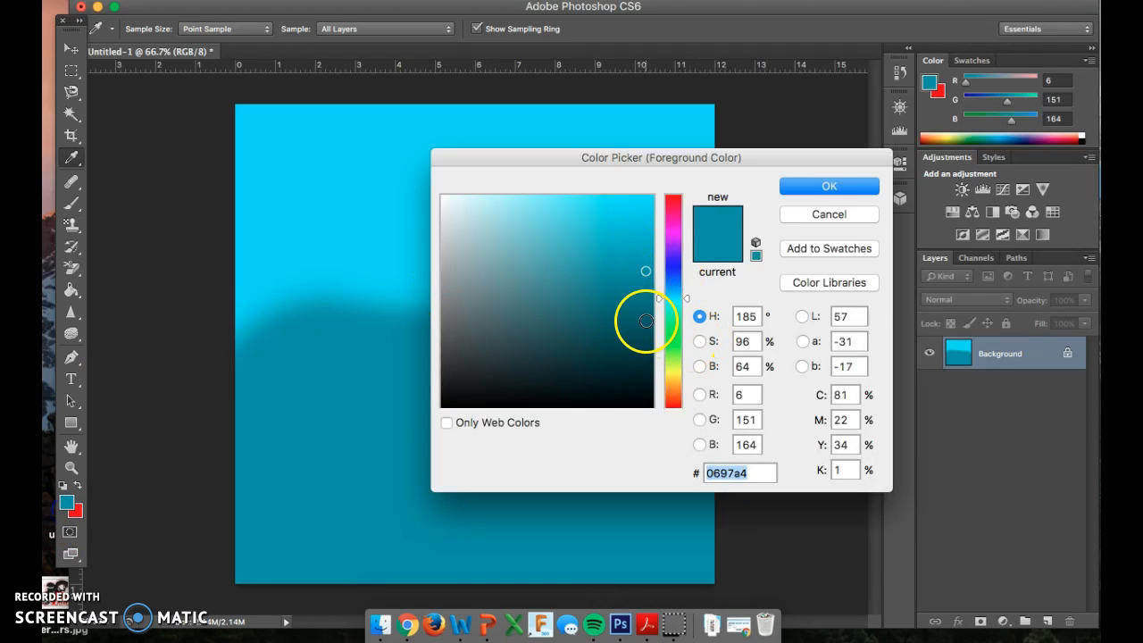
{"action": "left_click", "coordinate": [646, 320]}
{"action": "left_click", "coordinate": [808, 186]}
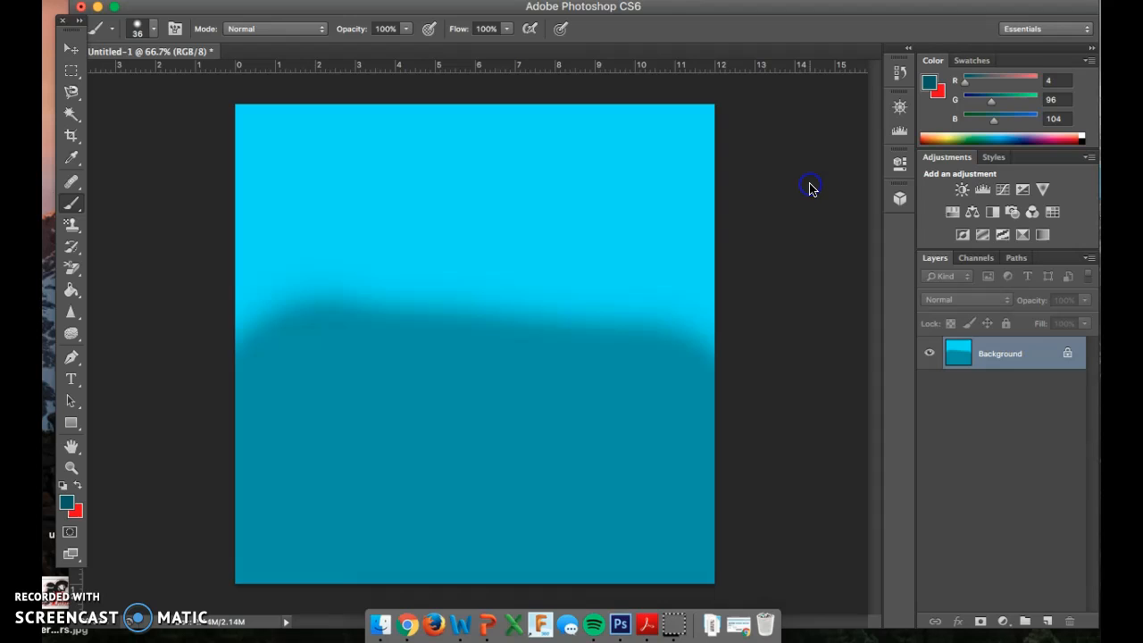
Step: Set the brush size to 180 px and paint a wavy dark teal band across the bottom of the canvas
{"action": "right_click", "coordinate": [342, 492]}
{"action": "left_click", "coordinate": [482, 427]}
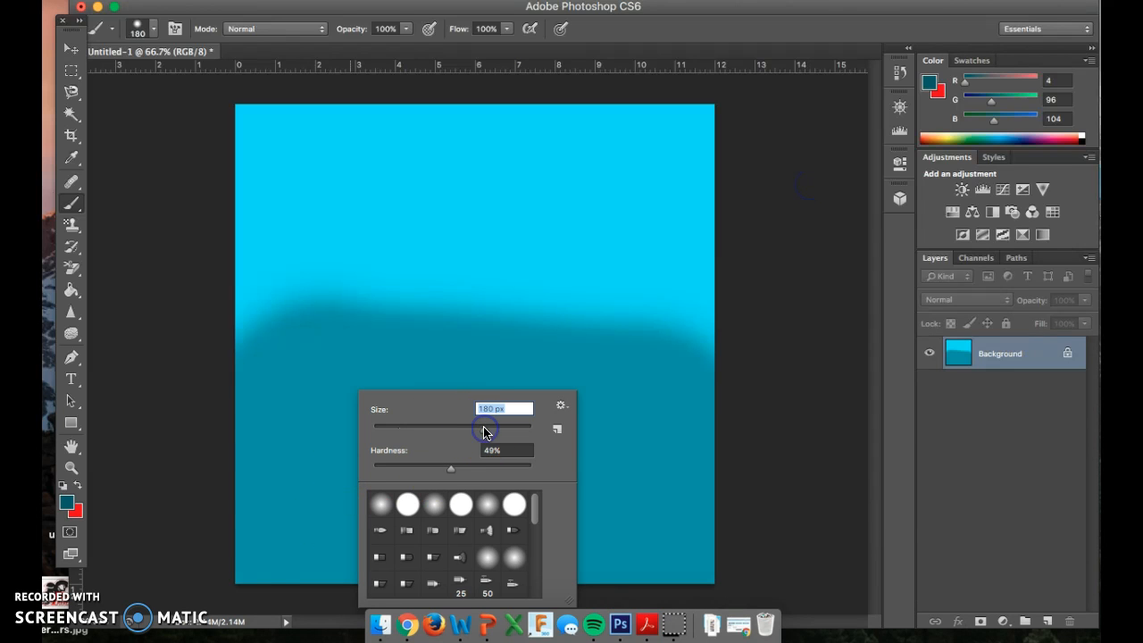
{"action": "mouse_move", "coordinate": [255, 518]}
{"action": "left_mouse_down"}
{"action": "mouse_move", "coordinate": [392, 498]}
{"action": "mouse_move", "coordinate": [712, 516]}
{"action": "mouse_move", "coordinate": [663, 561]}
{"action": "mouse_move", "coordinate": [448, 561]}
{"action": "mouse_move", "coordinate": [350, 583]}
{"action": "mouse_move", "coordinate": [236, 540]}
{"action": "mouse_move", "coordinate": [238, 519]}
{"action": "mouse_move", "coordinate": [323, 487]}
{"action": "mouse_move", "coordinate": [410, 506]}
{"action": "mouse_move", "coordinate": [535, 487]}
{"action": "mouse_move", "coordinate": [667, 524]}
{"action": "mouse_move", "coordinate": [713, 495]}
{"action": "mouse_move", "coordinate": [715, 560]}
{"action": "mouse_move", "coordinate": [668, 525]}
{"action": "left_mouse_up"}
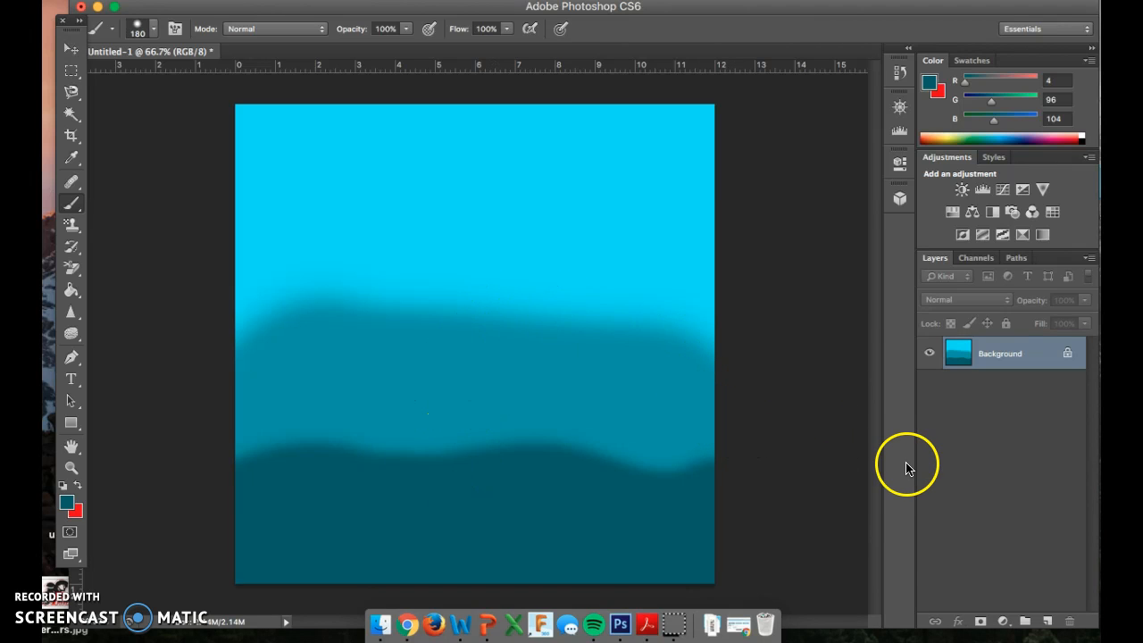
Step: Add a new layer above the background and reduce the brush size to 68 px
{"action": "left_click", "coordinate": [1048, 623]}
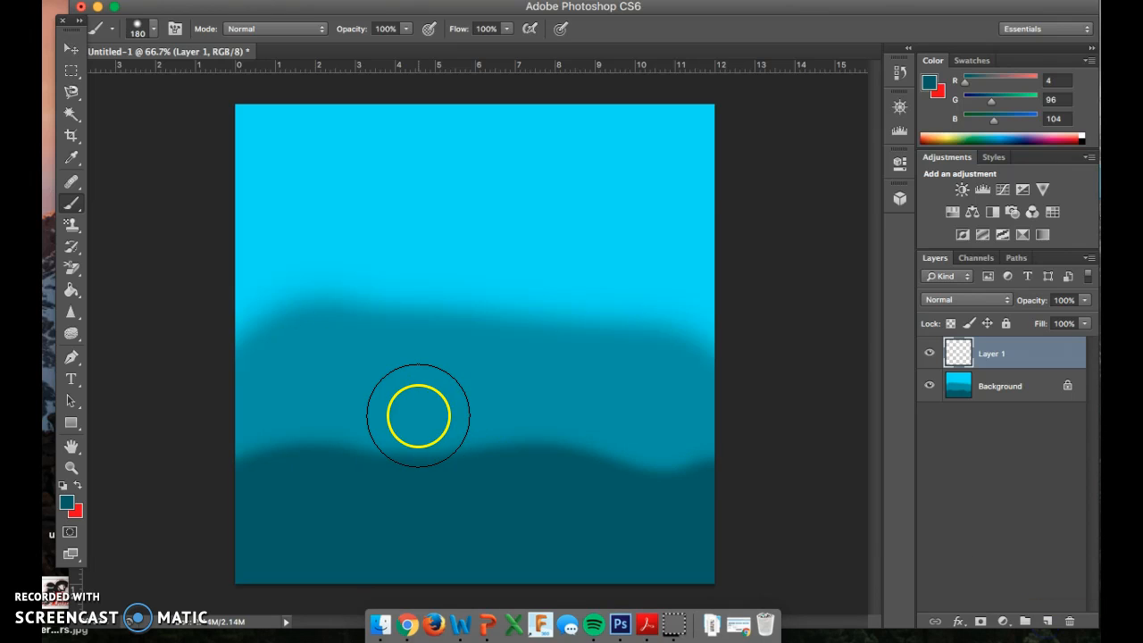
{"action": "right_click", "coordinate": [332, 358]}
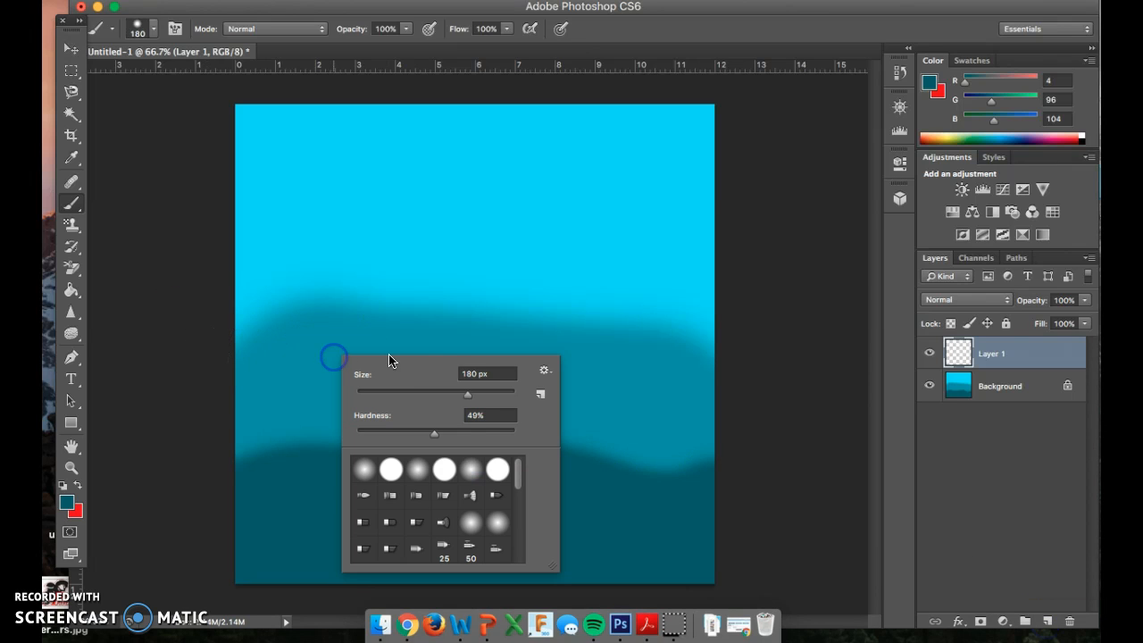
{"action": "left_click_drag", "start_coordinate": [471, 402], "coordinate": [409, 390]}
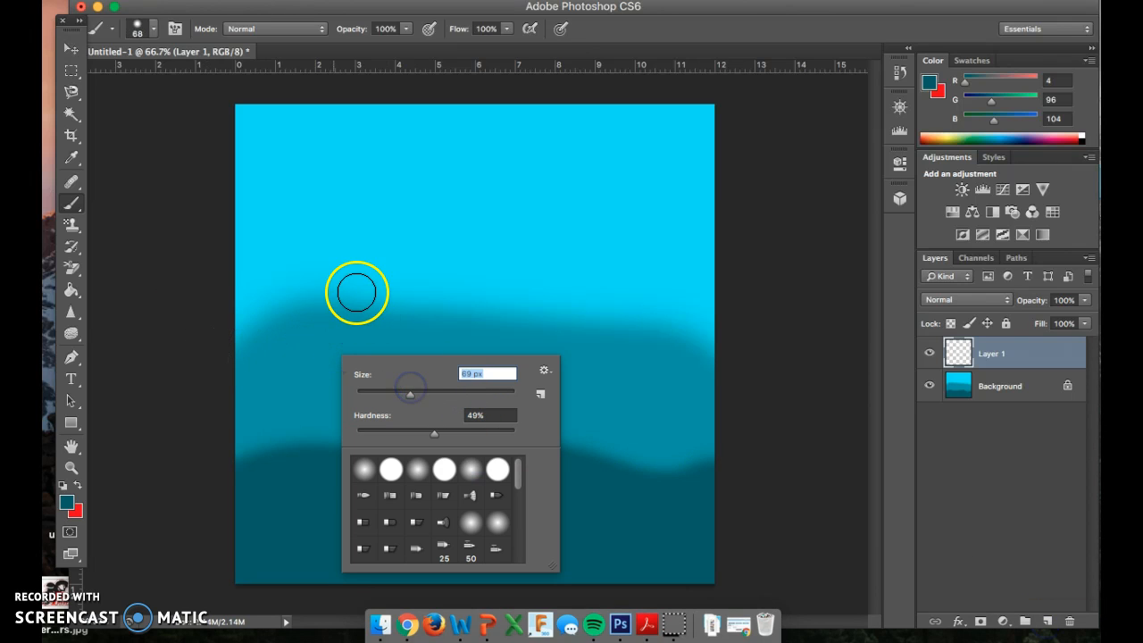
{"action": "left_click", "coordinate": [274, 489]}
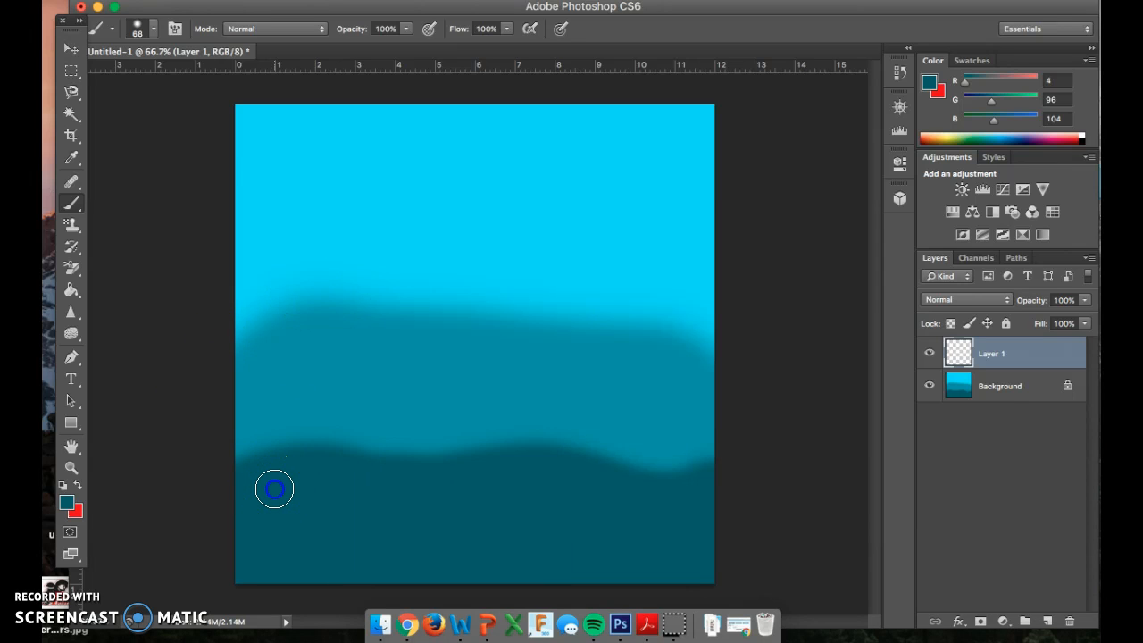
Step: Set the foreground color to a dark red with RGB values 129, 33, 54 for the Brush tool
{"action": "left_click", "coordinate": [66, 505]}
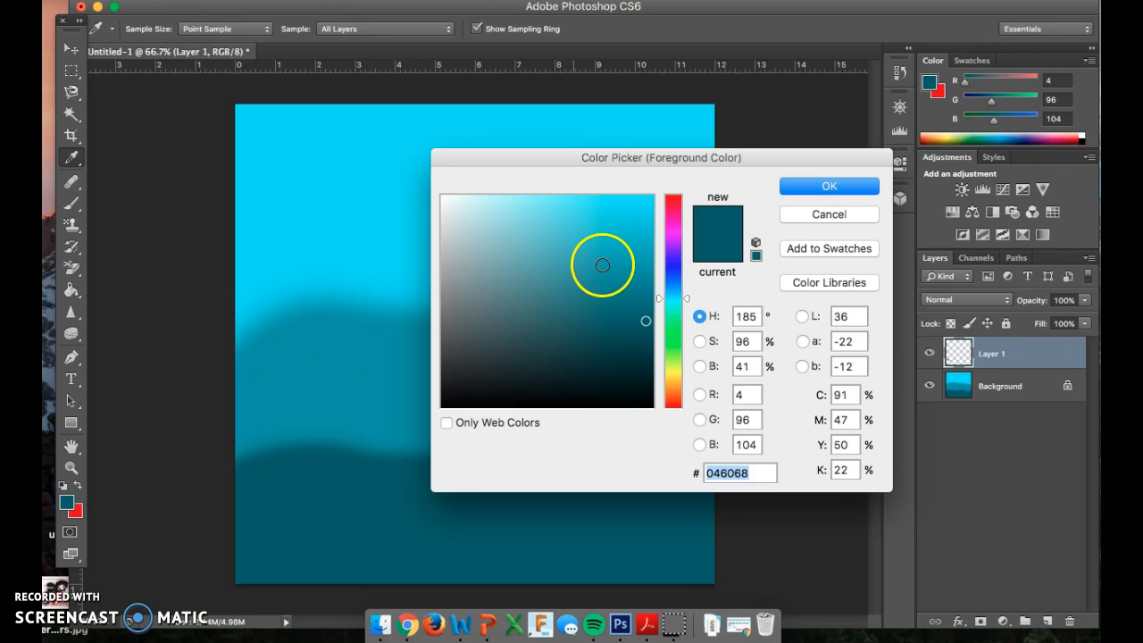
{"action": "left_click", "coordinate": [674, 203]}
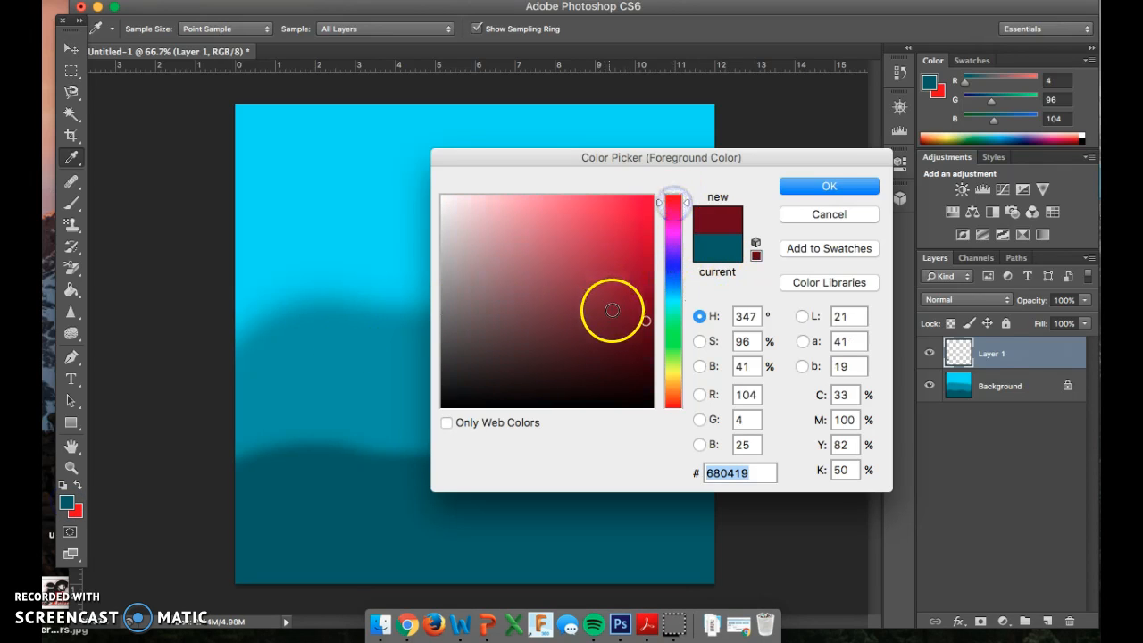
{"action": "left_click", "coordinate": [598, 300]}
{"action": "left_click", "coordinate": [812, 187]}
{"action": "key", "text": "b"}
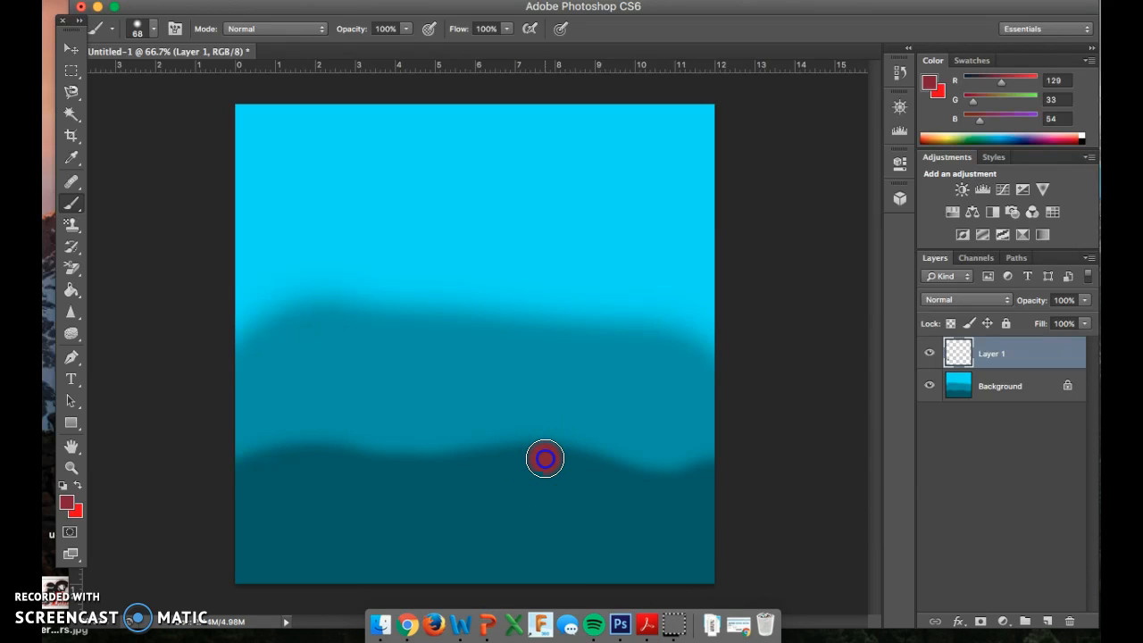
Step: Paint a filled dark red house shape with a pointed roof on Layer 1, over the right half of the canvas
{"action": "mouse_move", "coordinate": [545, 435]}
{"action": "left_mouse_down"}
{"action": "mouse_move", "coordinate": [541, 329]}
{"action": "mouse_move", "coordinate": [614, 301]}
{"action": "mouse_move", "coordinate": [694, 304]}
{"action": "mouse_move", "coordinate": [691, 482]}
{"action": "left_mouse_up"}
{"action": "mouse_move", "coordinate": [524, 313]}
{"action": "left_mouse_down"}
{"action": "mouse_move", "coordinate": [555, 226]}
{"action": "mouse_move", "coordinate": [587, 192]}
{"action": "mouse_move", "coordinate": [594, 134]}
{"action": "mouse_move", "coordinate": [696, 295]}
{"action": "left_mouse_up"}
{"action": "left_click_drag", "start_coordinate": [612, 460], "coordinate": [668, 464]}
{"action": "mouse_move", "coordinate": [562, 238]}
{"action": "left_mouse_down"}
{"action": "mouse_move", "coordinate": [553, 288]}
{"action": "mouse_move", "coordinate": [575, 270]}
{"action": "mouse_move", "coordinate": [577, 243]}
{"action": "mouse_move", "coordinate": [577, 295]}
{"action": "mouse_move", "coordinate": [595, 233]}
{"action": "mouse_move", "coordinate": [603, 244]}
{"action": "mouse_move", "coordinate": [600, 197]}
{"action": "mouse_move", "coordinate": [595, 262]}
{"action": "mouse_move", "coordinate": [621, 277]}
{"action": "mouse_move", "coordinate": [622, 208]}
{"action": "mouse_move", "coordinate": [663, 301]}
{"action": "mouse_move", "coordinate": [631, 275]}
{"action": "mouse_move", "coordinate": [659, 289]}
{"action": "mouse_move", "coordinate": [536, 376]}
{"action": "mouse_move", "coordinate": [544, 347]}
{"action": "mouse_move", "coordinate": [565, 359]}
{"action": "mouse_move", "coordinate": [566, 412]}
{"action": "mouse_move", "coordinate": [592, 311]}
{"action": "mouse_move", "coordinate": [606, 349]}
{"action": "left_mouse_up"}
{"action": "mouse_move", "coordinate": [673, 371]}
{"action": "left_mouse_down"}
{"action": "mouse_move", "coordinate": [664, 424]}
{"action": "mouse_move", "coordinate": [634, 457]}
{"action": "mouse_move", "coordinate": [631, 424]}
{"action": "left_mouse_up"}
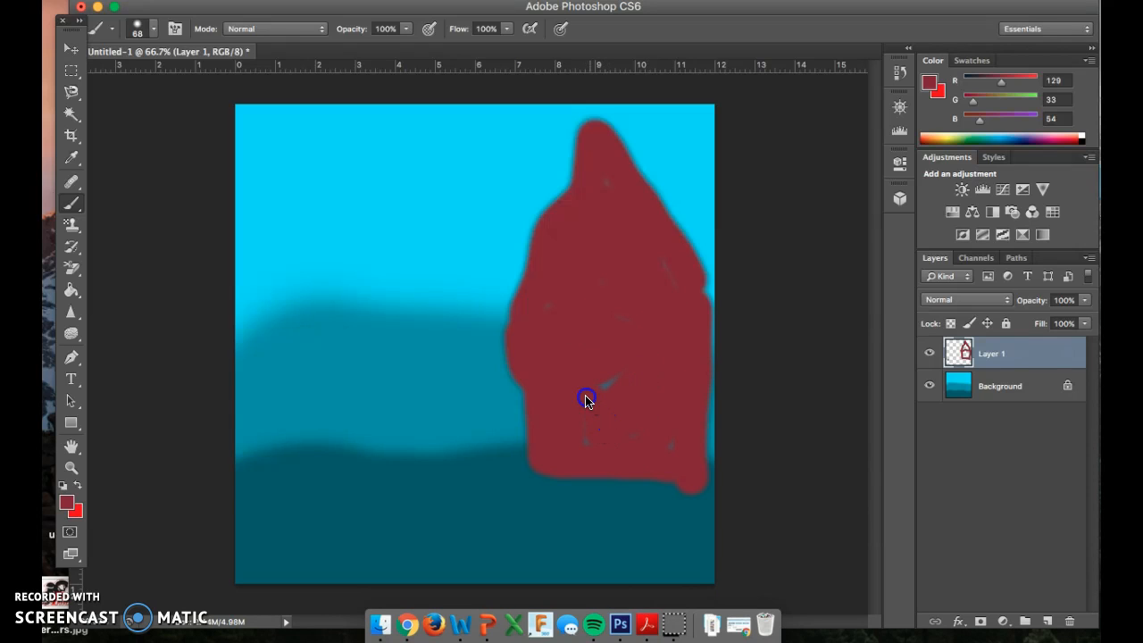
{"action": "mouse_move", "coordinate": [522, 437]}
{"action": "left_mouse_down"}
{"action": "mouse_move", "coordinate": [507, 400]}
{"action": "mouse_move", "coordinate": [516, 389]}
{"action": "mouse_move", "coordinate": [517, 429]}
{"action": "left_mouse_up"}
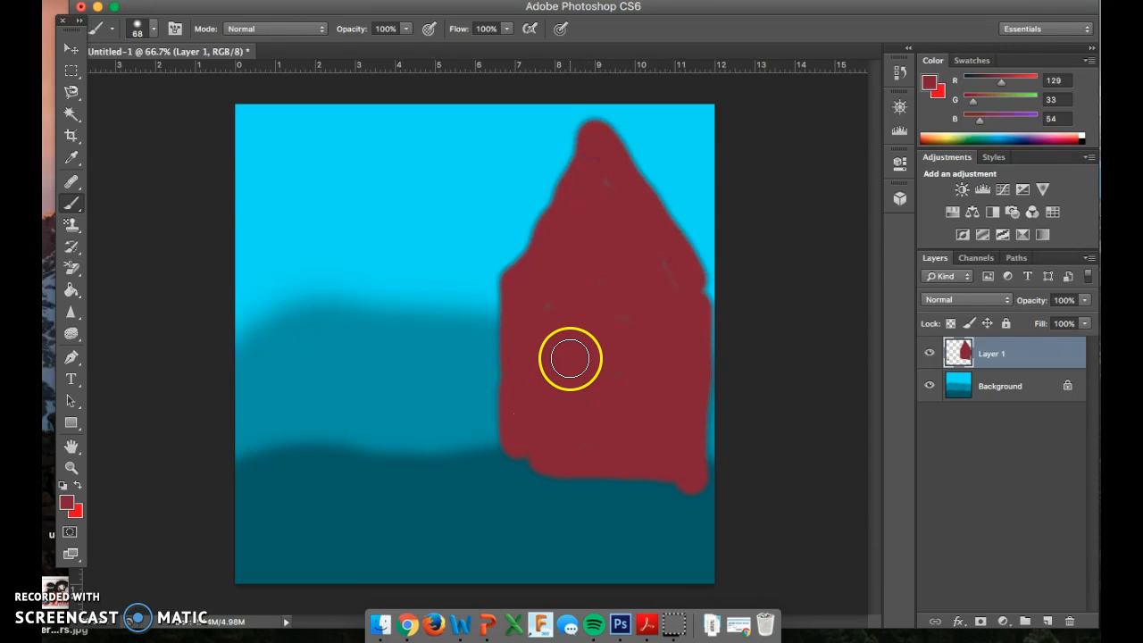
Step: Set the foreground color to a dark maroon with RGB values 69, 18, 29 for the Brush tool
{"action": "left_click", "coordinate": [66, 503]}
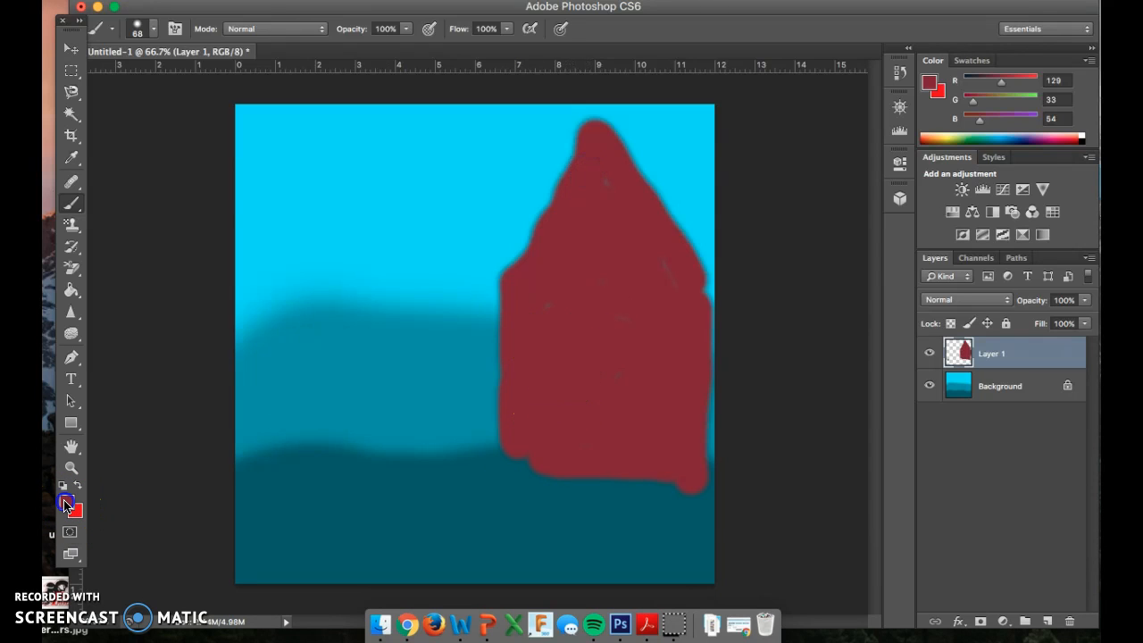
{"action": "left_click_drag", "start_coordinate": [597, 368], "coordinate": [598, 371]}
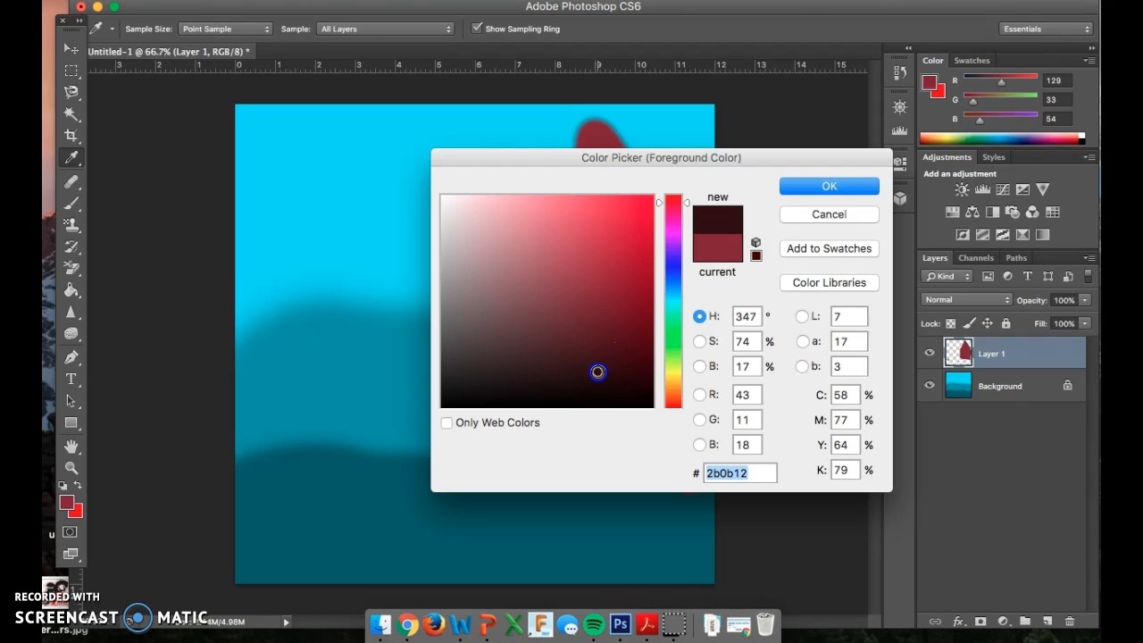
{"action": "left_click", "coordinate": [598, 350]}
{"action": "left_click", "coordinate": [856, 187]}
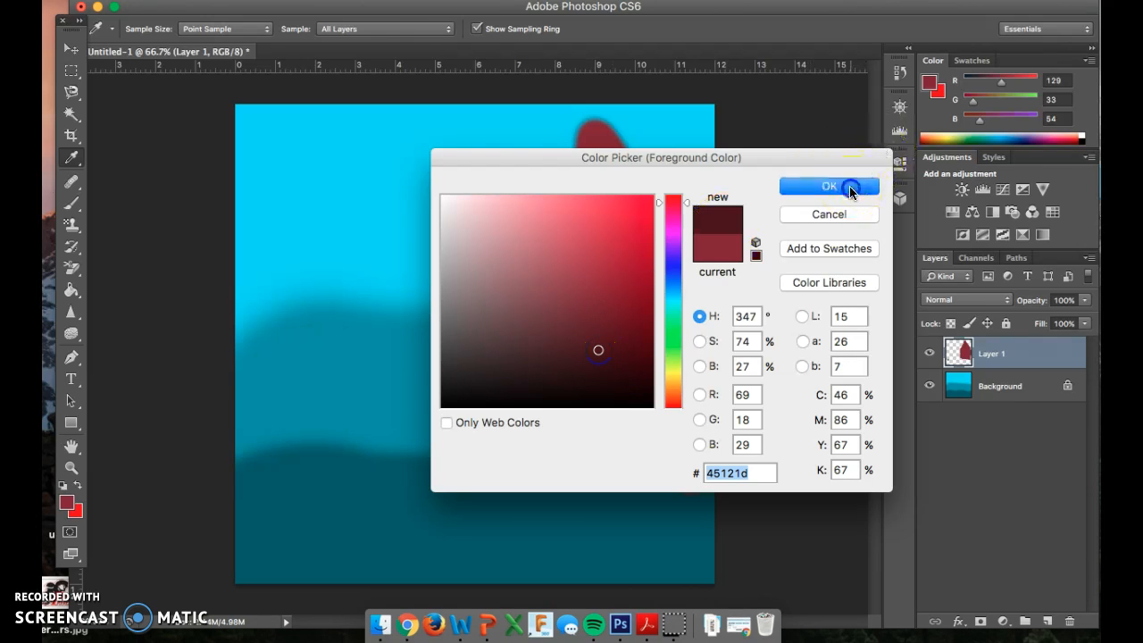
{"action": "key", "text": "b"}
Step: Reduce the brush size to 18 px and paint two windows with crossed panes on the upper walls of the house
{"action": "right_click", "coordinate": [587, 352]}
{"action": "left_click_drag", "start_coordinate": [619, 393], "coordinate": [612, 389]}
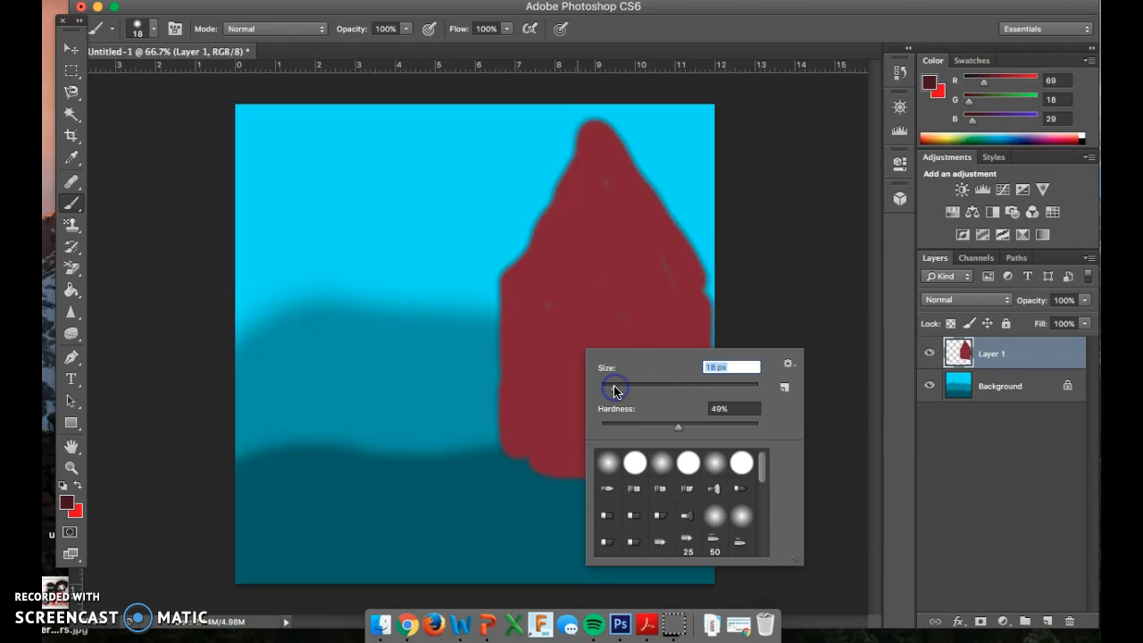
{"action": "left_click", "coordinate": [524, 311]}
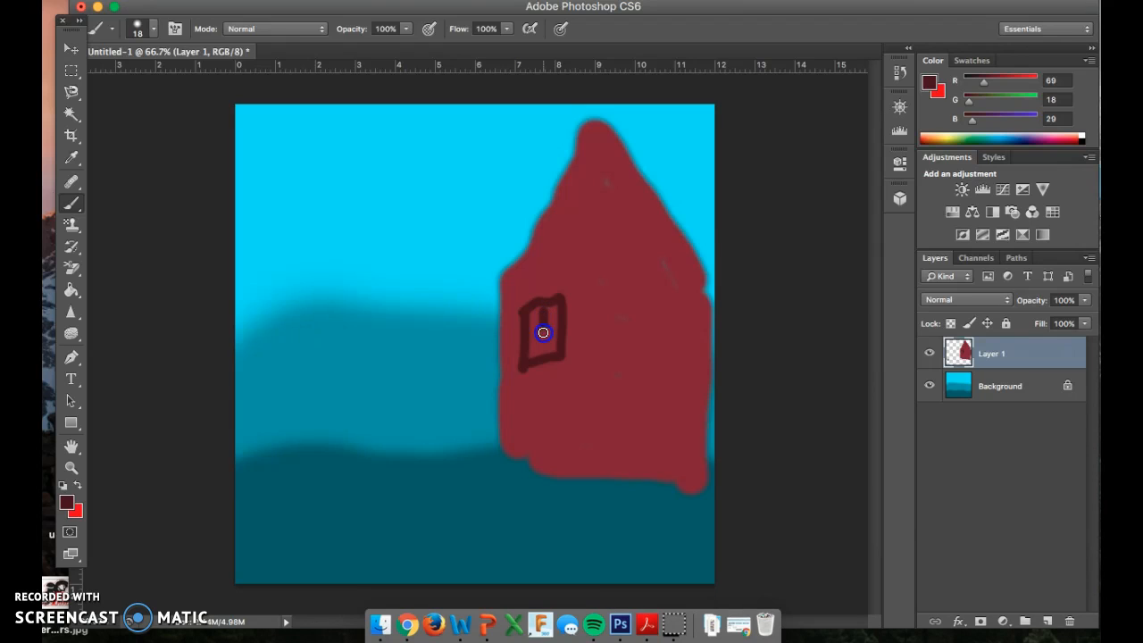
{"action": "left_click_drag", "start_coordinate": [529, 335], "coordinate": [542, 333]}
{"action": "left_click_drag", "start_coordinate": [651, 305], "coordinate": [657, 373]}
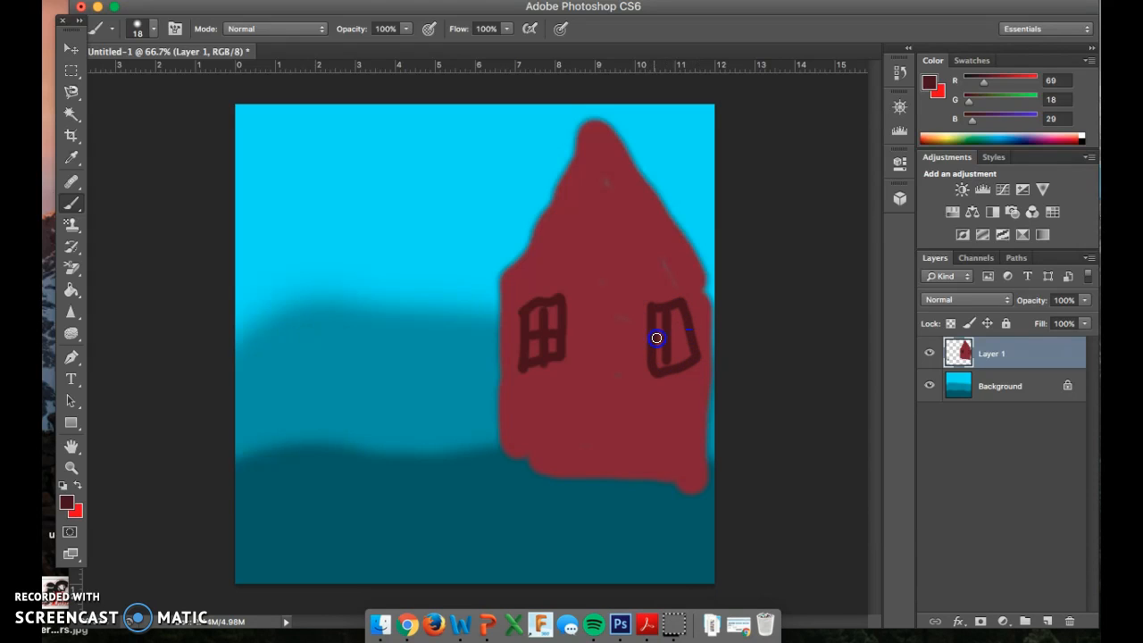
{"action": "left_click_drag", "start_coordinate": [700, 330], "coordinate": [702, 329]}
Step: Paint a door with a knob at the base of the house and a roof line across its full width
{"action": "left_click_drag", "start_coordinate": [575, 420], "coordinate": [575, 424]}
{"action": "left_click", "coordinate": [593, 444]}
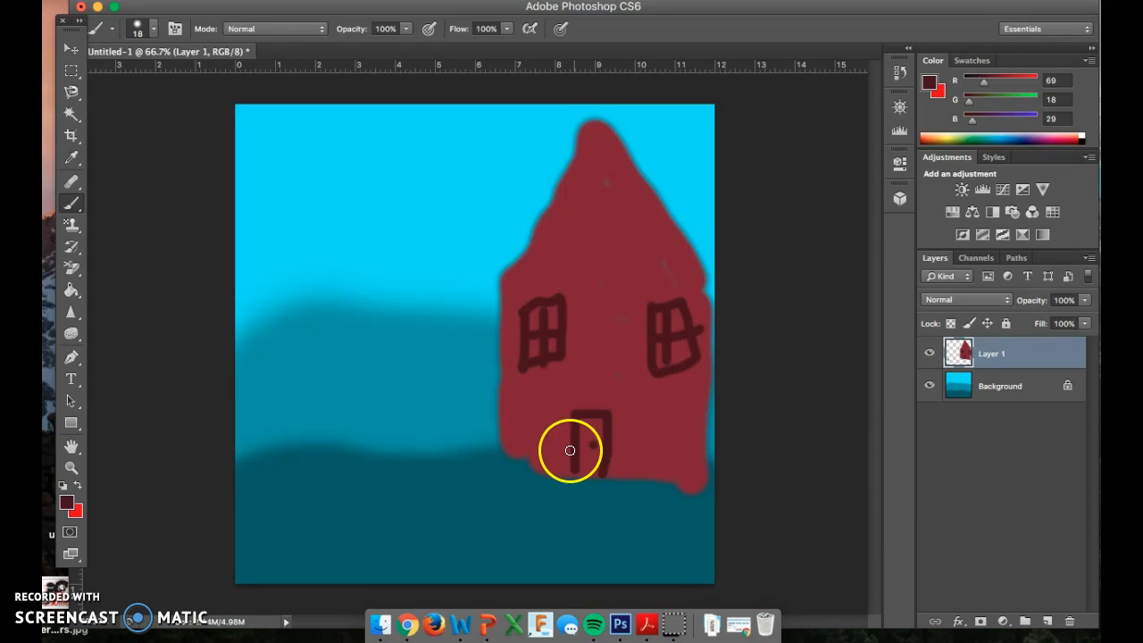
{"action": "left_click_drag", "start_coordinate": [499, 282], "coordinate": [590, 295]}
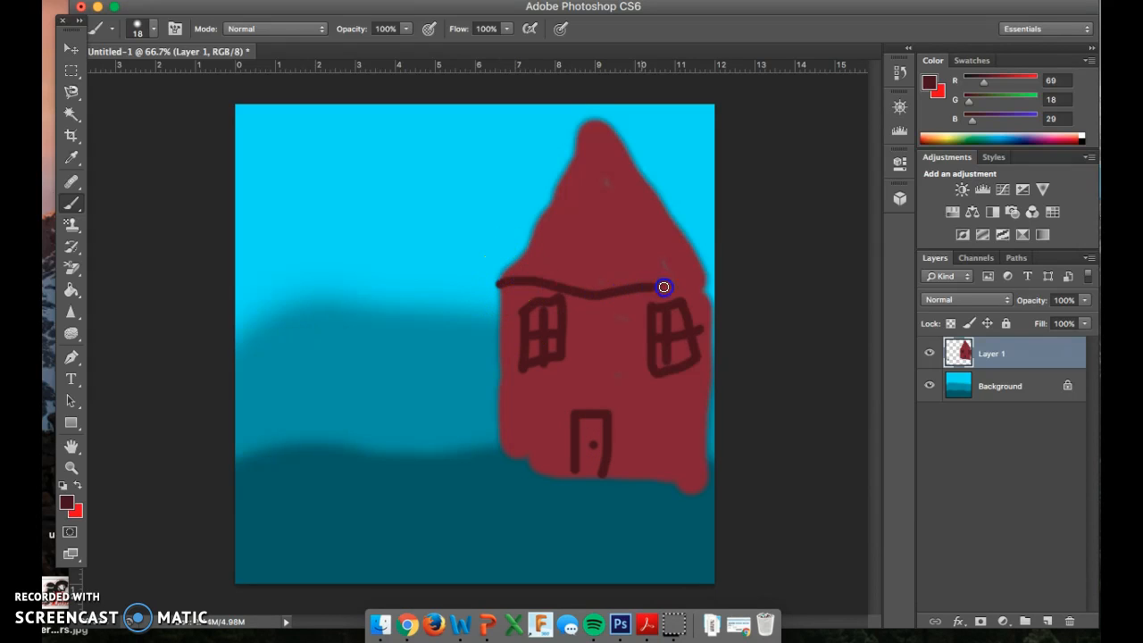
{"action": "left_click_drag", "start_coordinate": [702, 288], "coordinate": [707, 286]}
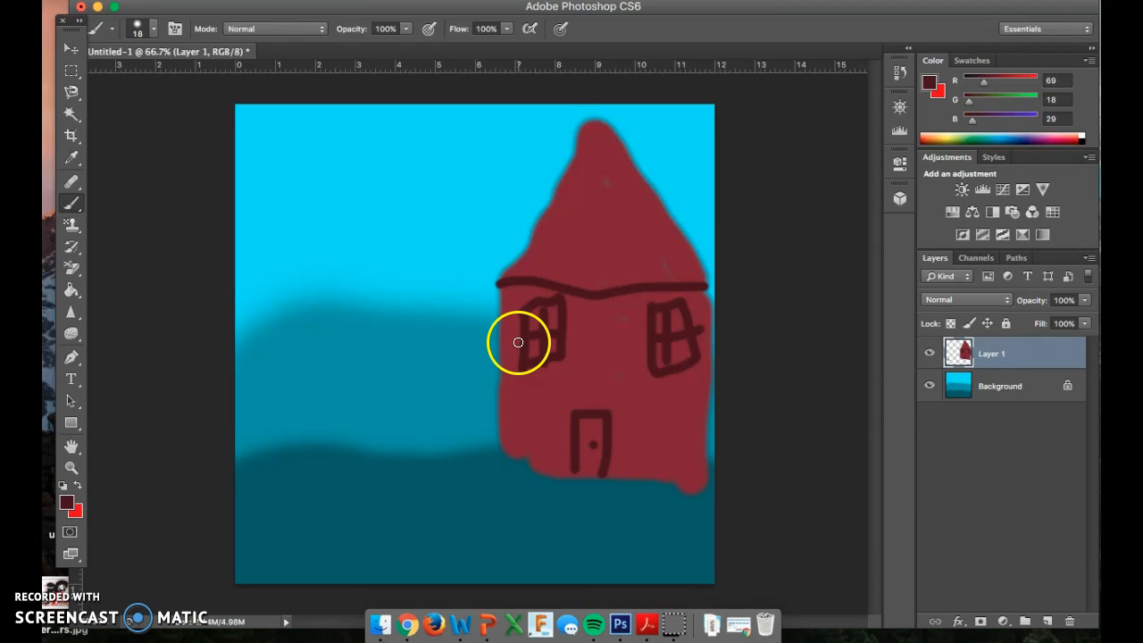
Step: Move the house slightly up and to the left with the Move tool
{"action": "key", "text": "v"}
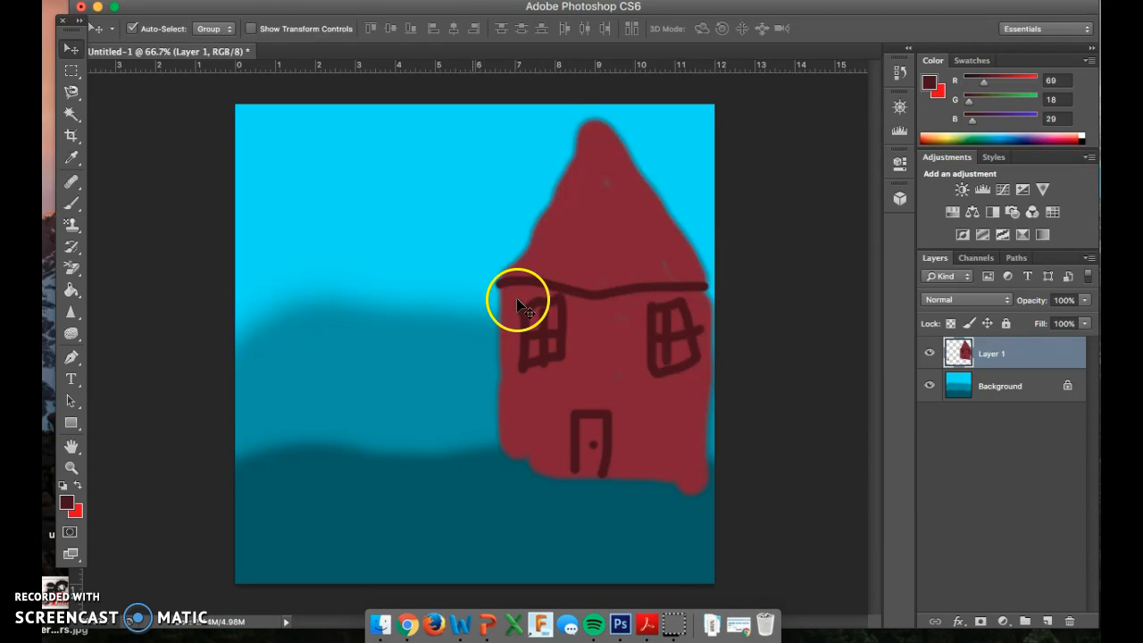
{"action": "left_click", "coordinate": [561, 348]}
{"action": "left_click_drag", "start_coordinate": [560, 348], "coordinate": [573, 317]}
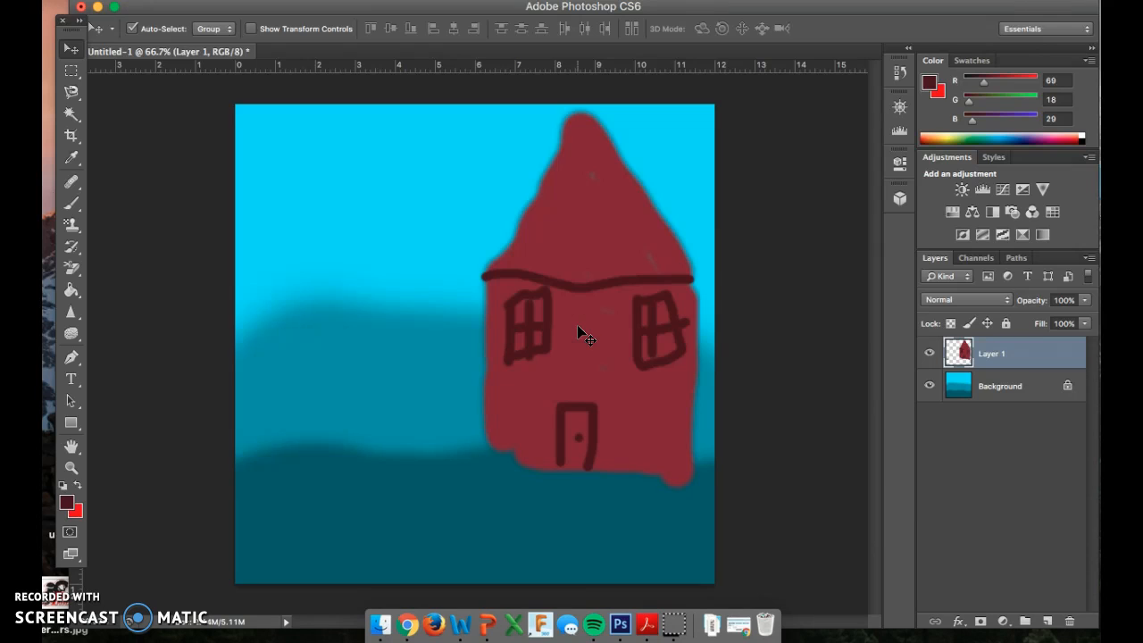
{"action": "key", "text": "super+shift+u"}
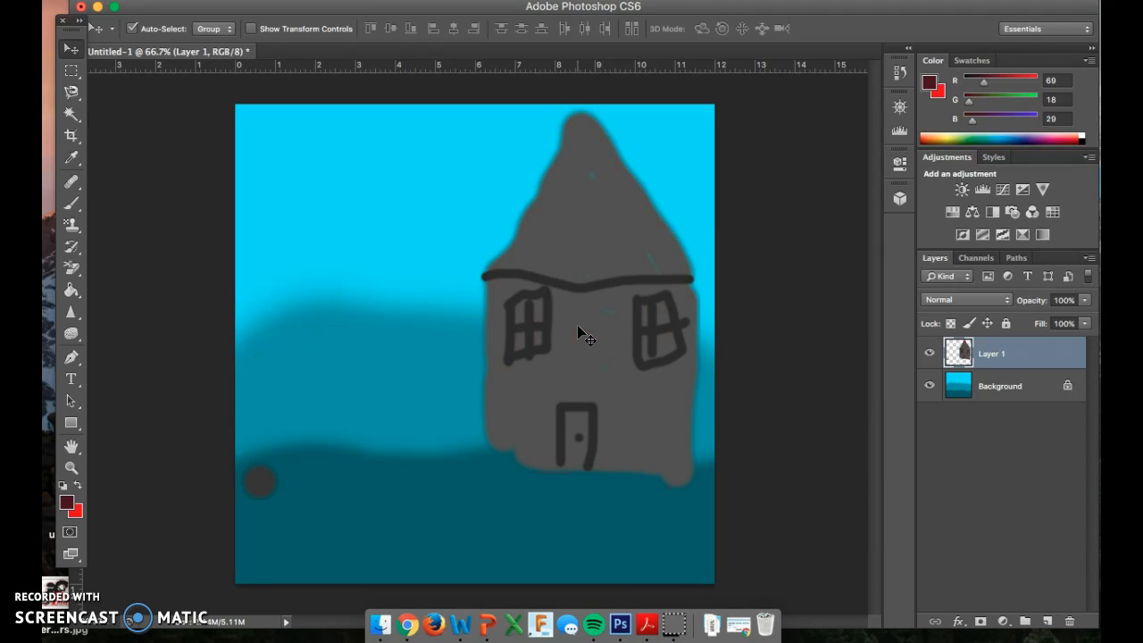
{"action": "left_click", "coordinate": [203, 0]}
{"action": "left_click", "coordinate": [215, 40]}
{"action": "left_click", "coordinate": [203, 0]}
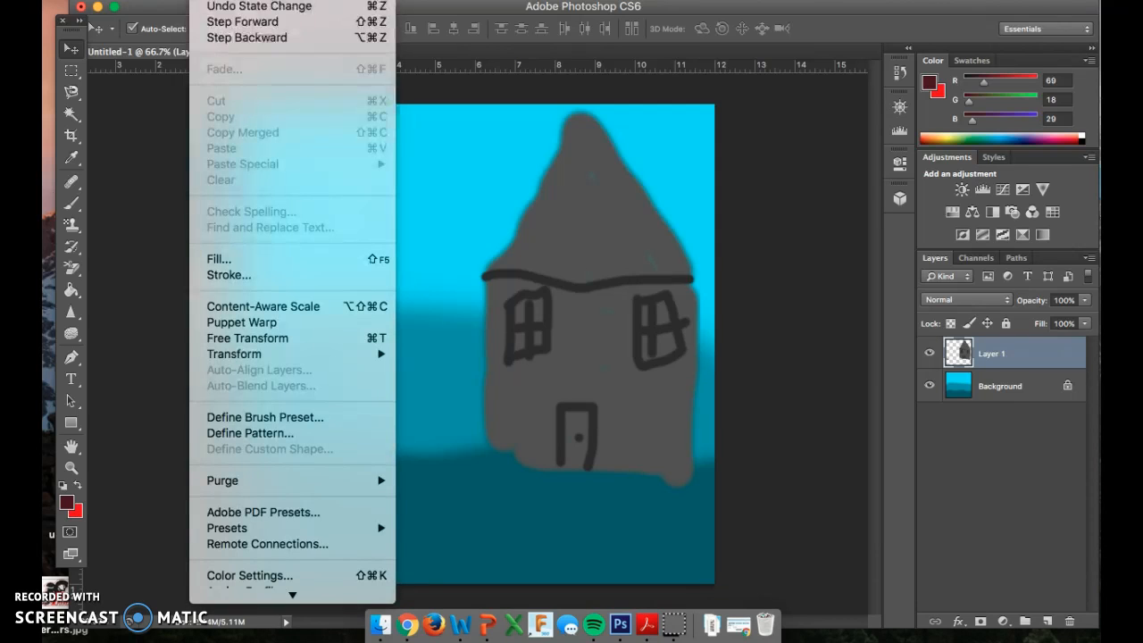
{"action": "left_click", "coordinate": [219, 36]}
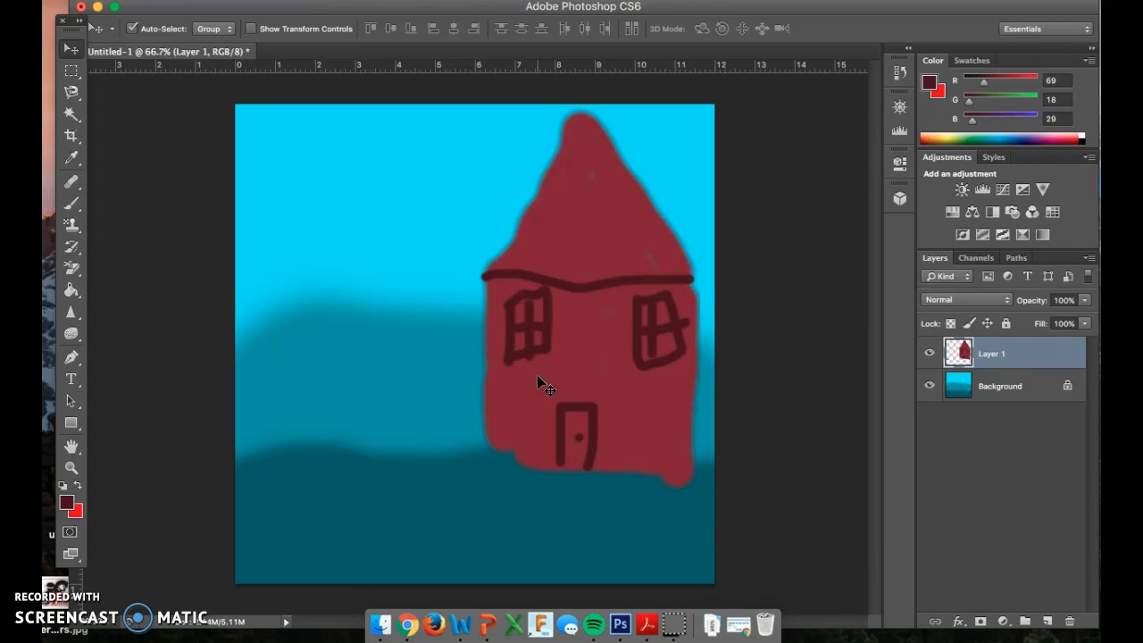
Step: Move the house to the left half of the canvas, with its base on the dark teal band
{"action": "left_click_drag", "start_coordinate": [599, 354], "coordinate": [390, 404]}
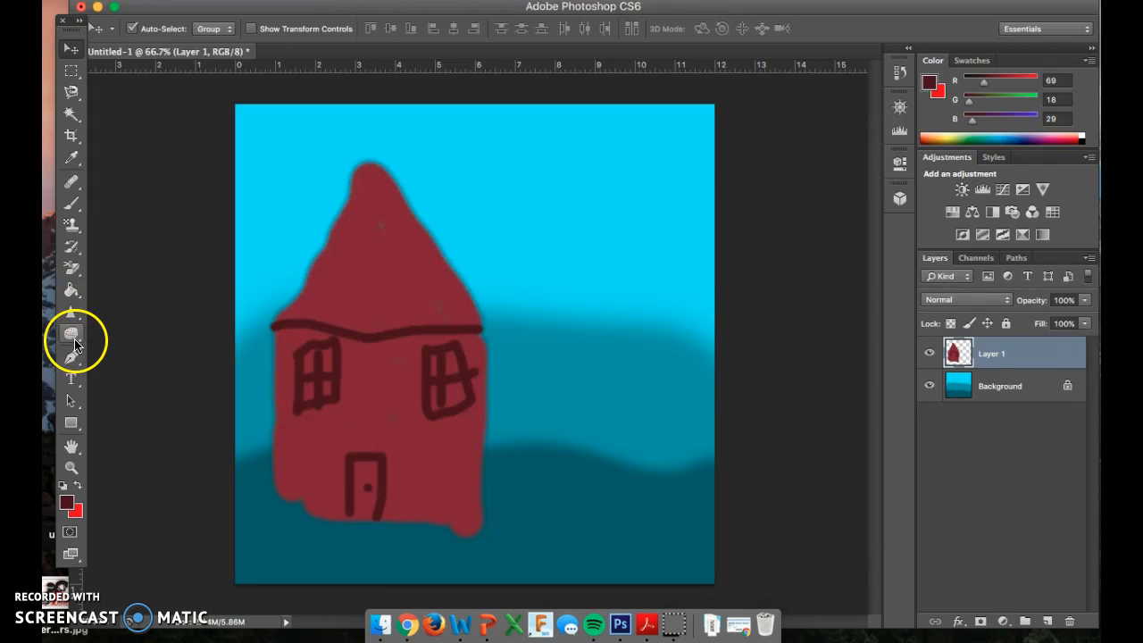
Step: Set the foreground color to a dark green with RGB values 27, 69, 18 for the Brush tool
{"action": "key", "text": "b"}
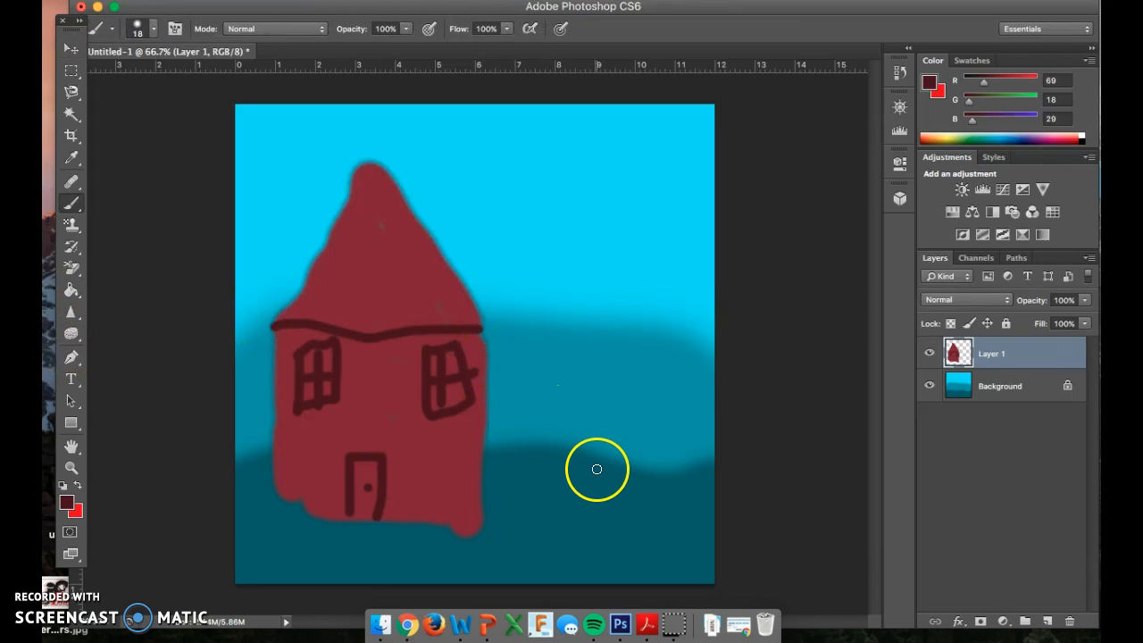
{"action": "left_click", "coordinate": [66, 502]}
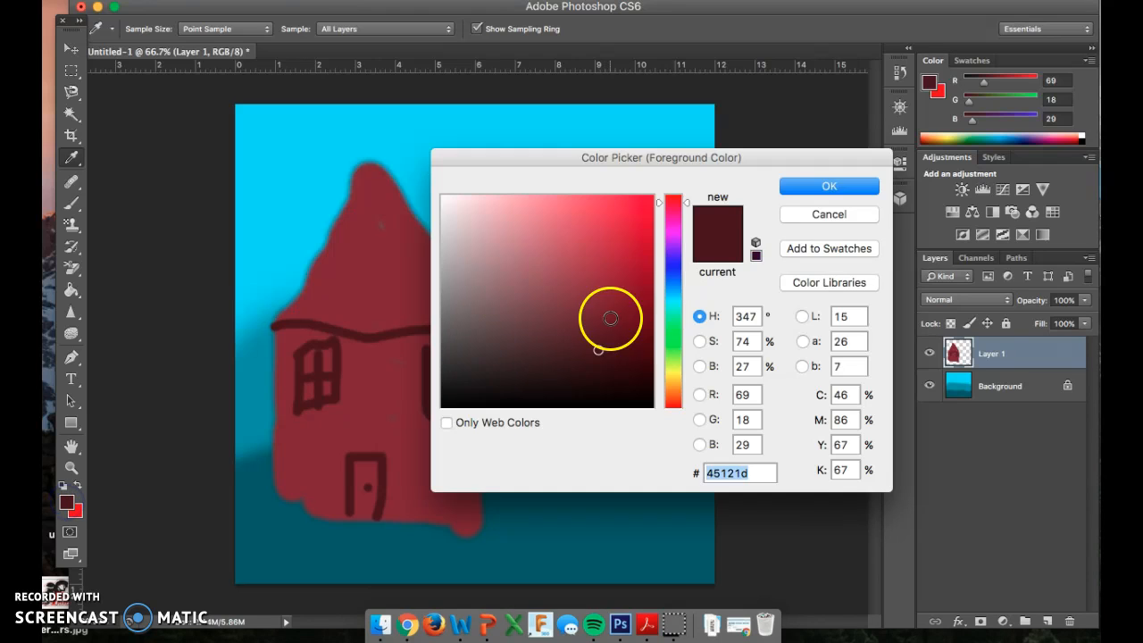
{"action": "left_click", "coordinate": [672, 319]}
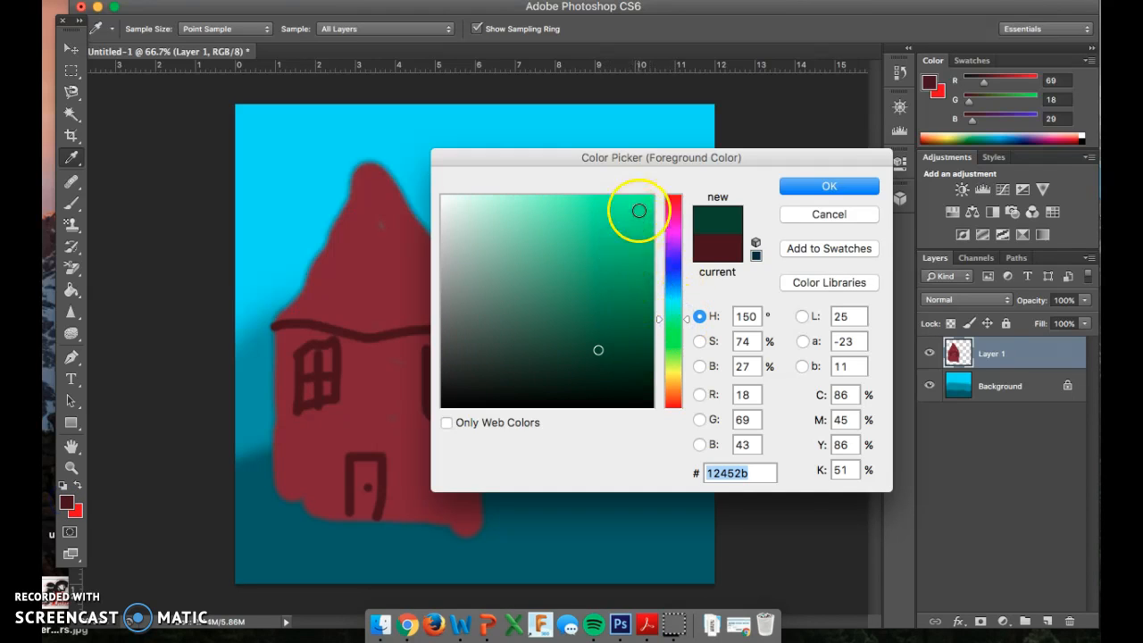
{"action": "left_click_drag", "start_coordinate": [639, 210], "coordinate": [637, 245]}
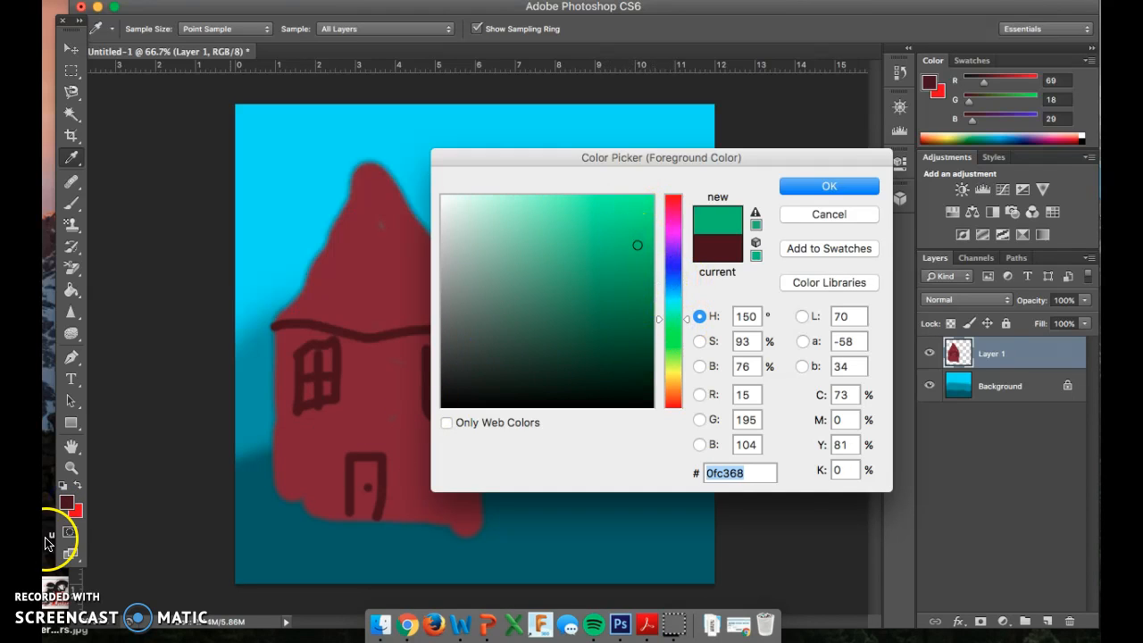
{"action": "left_click", "coordinate": [77, 509]}
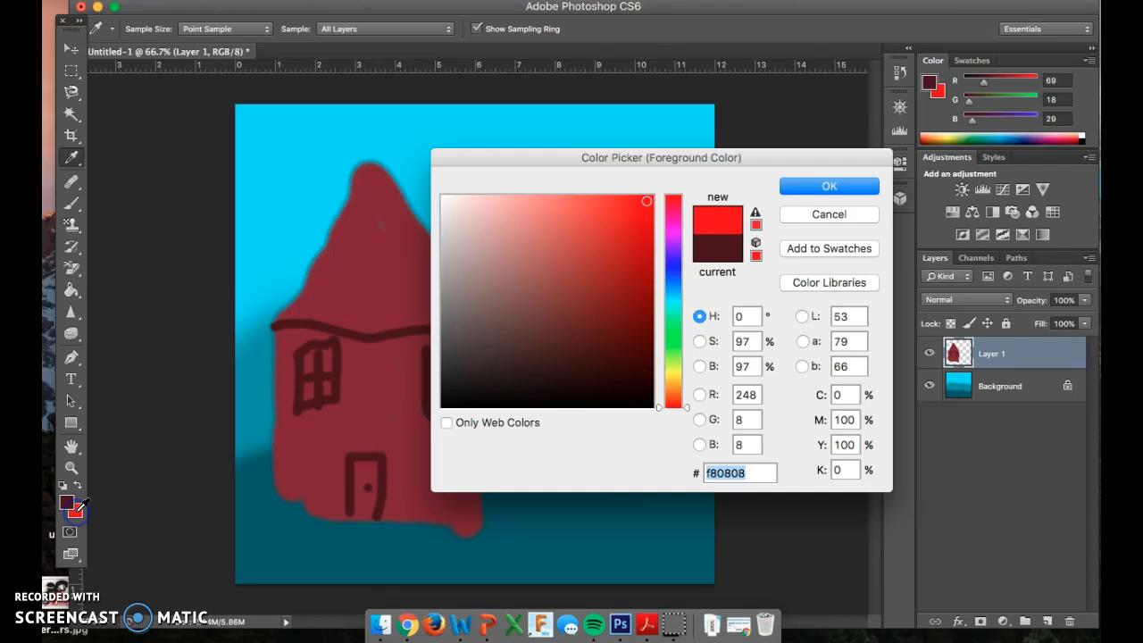
{"action": "left_click", "coordinate": [67, 501]}
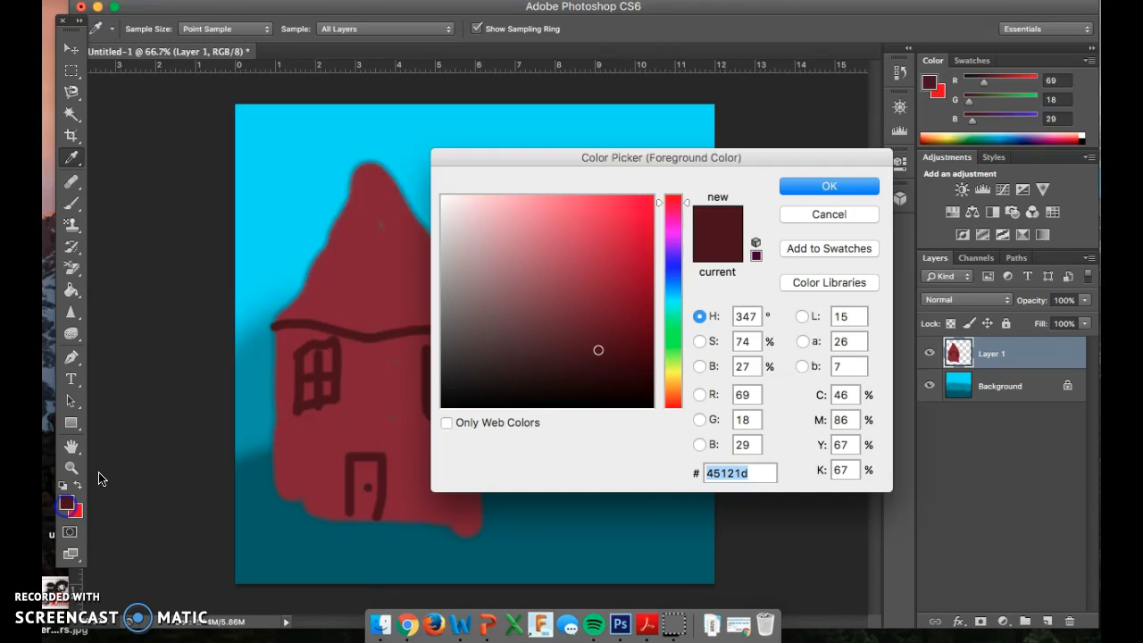
{"action": "left_click", "coordinate": [676, 319]}
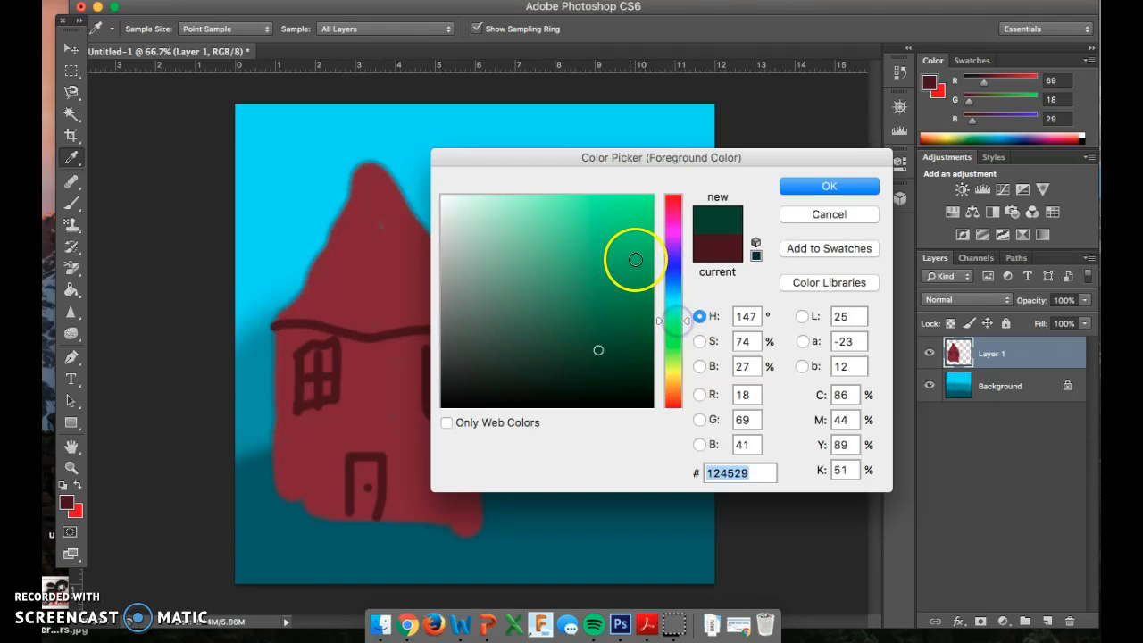
{"action": "left_click", "coordinate": [632, 252]}
{"action": "left_click", "coordinate": [718, 255]}
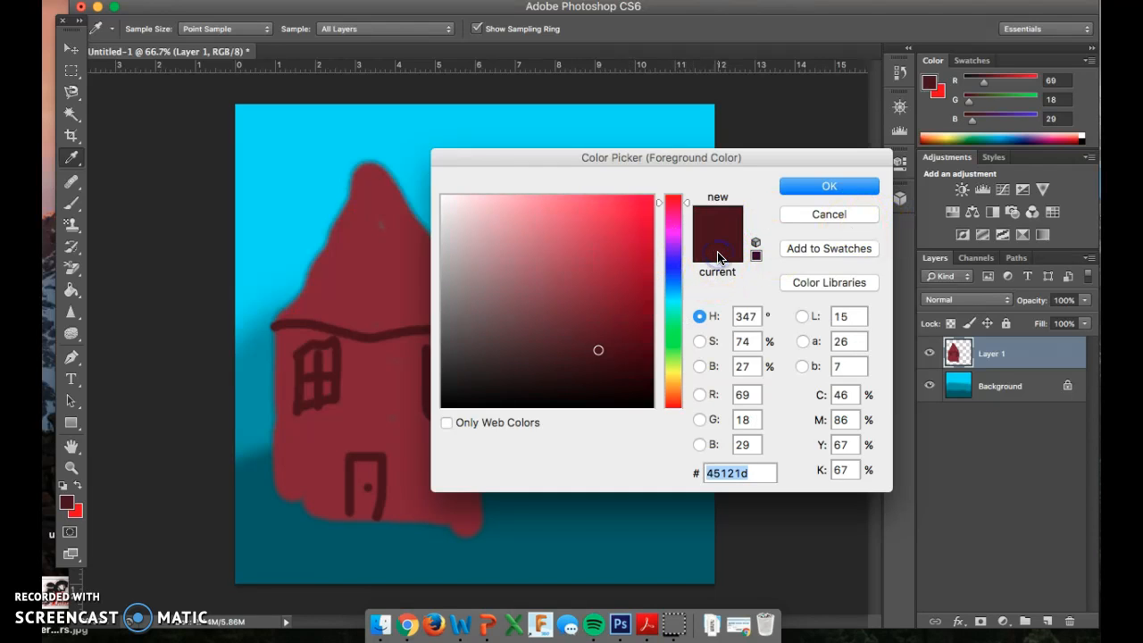
{"action": "left_click_drag", "start_coordinate": [658, 311], "coordinate": [676, 346]}
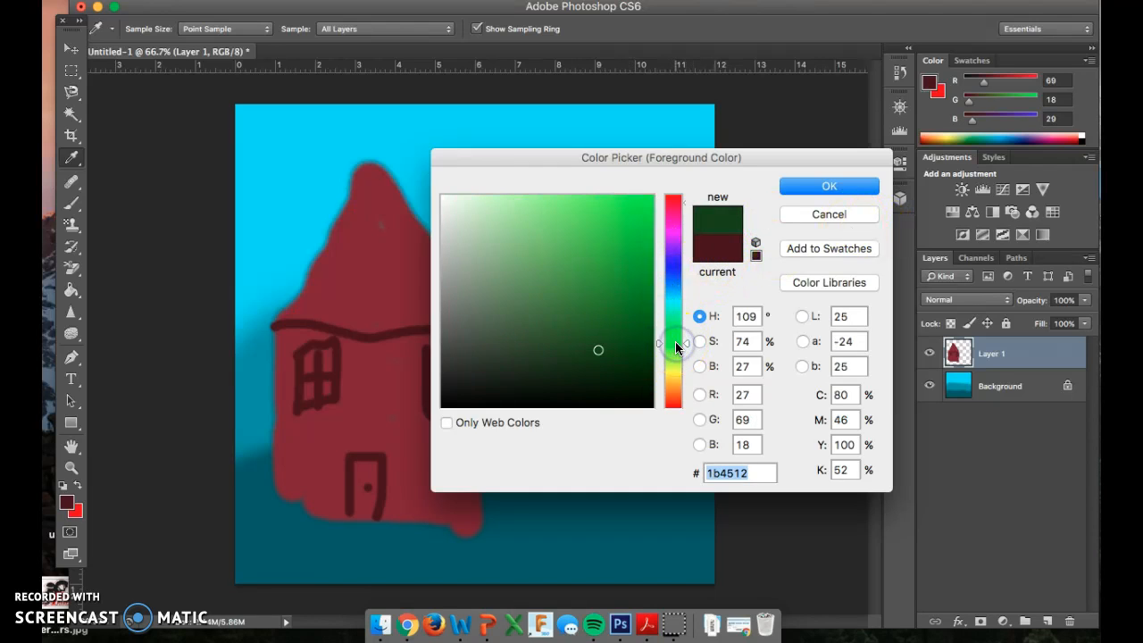
{"action": "left_click", "coordinate": [820, 190]}
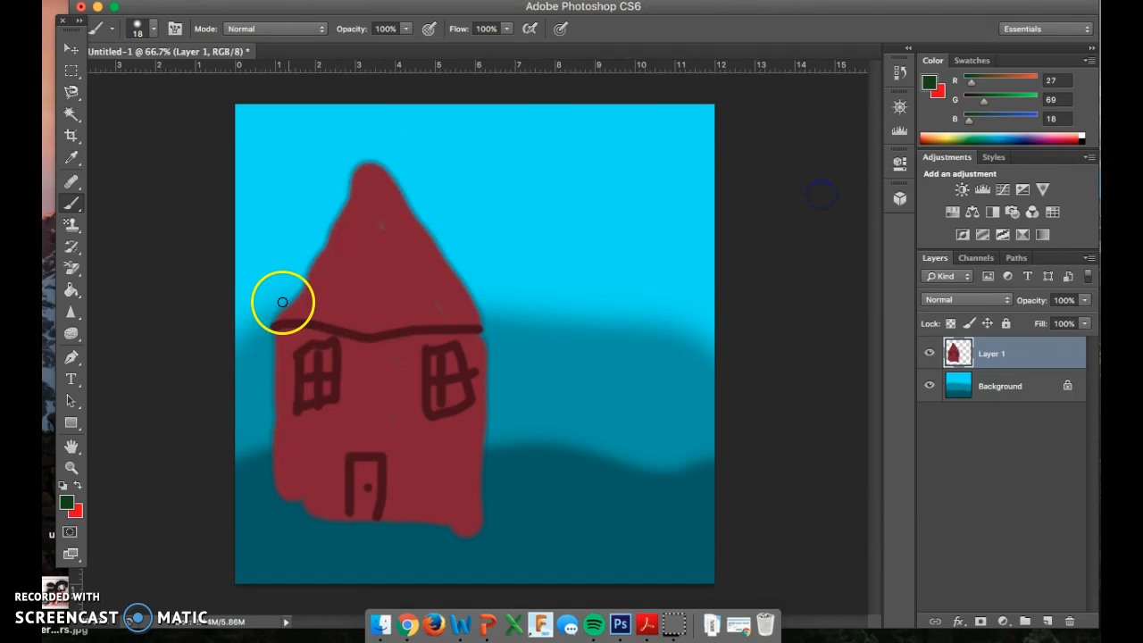
Step: Set the background color to a medium green with a hue of 114°
{"action": "left_click", "coordinate": [77, 511]}
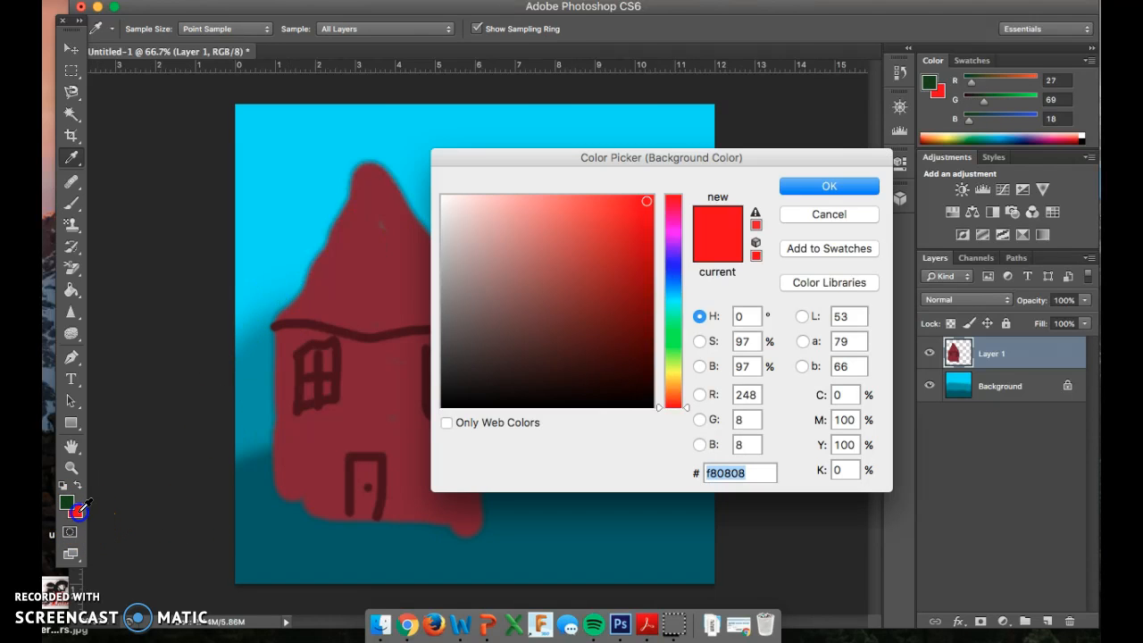
{"action": "left_click_drag", "start_coordinate": [672, 298], "coordinate": [676, 340]}
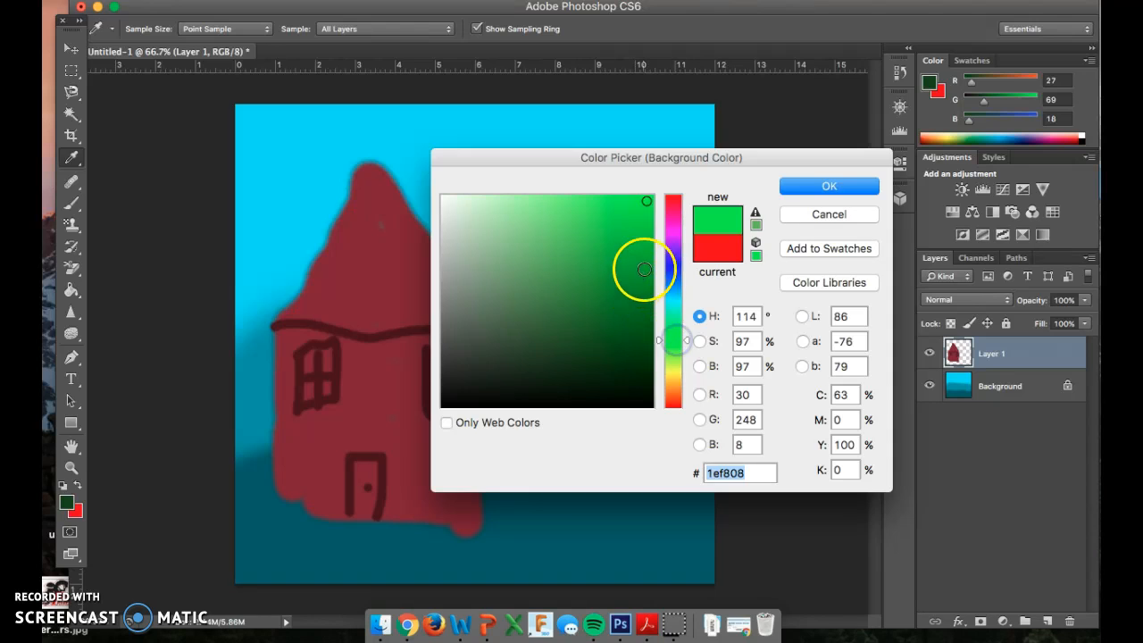
{"action": "left_click", "coordinate": [643, 267]}
{"action": "left_click", "coordinate": [808, 193]}
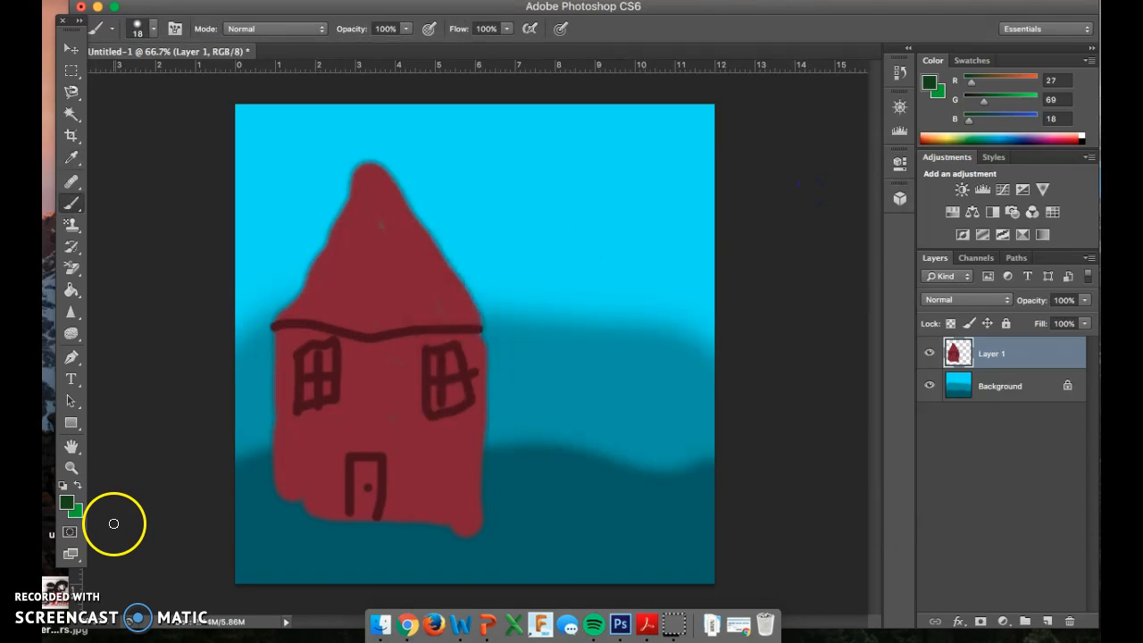
Step: Choose the 134 px grass brush preset and set its size to 63 px
{"action": "right_click", "coordinate": [605, 475]}
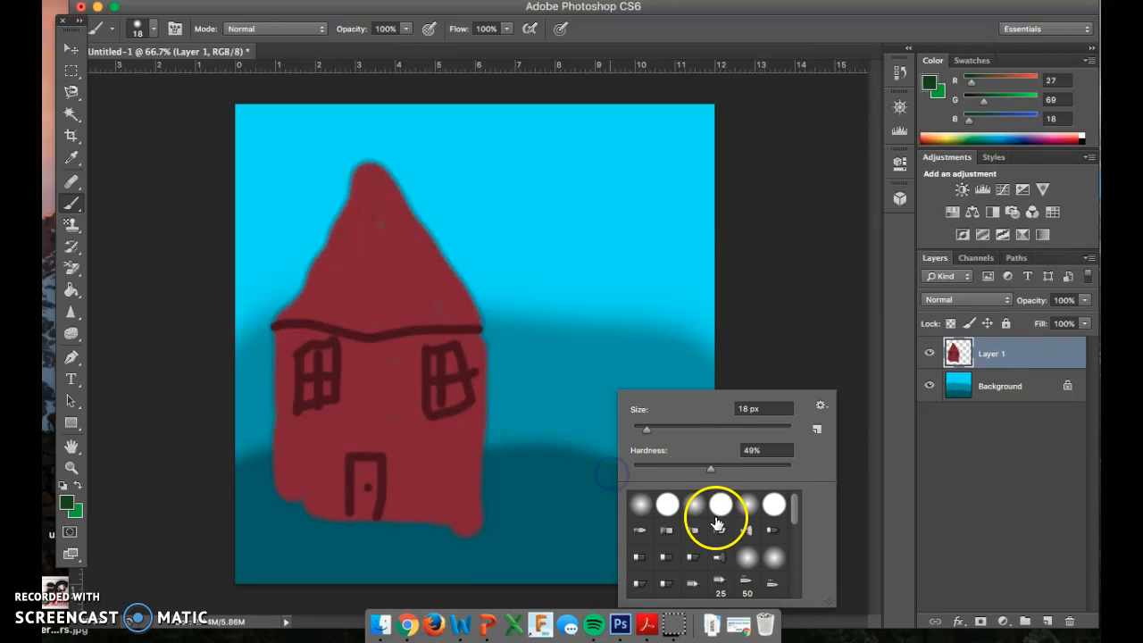
{"action": "scroll", "coordinate": [716, 524], "scroll_direction": "down", "scroll_amount": 5}
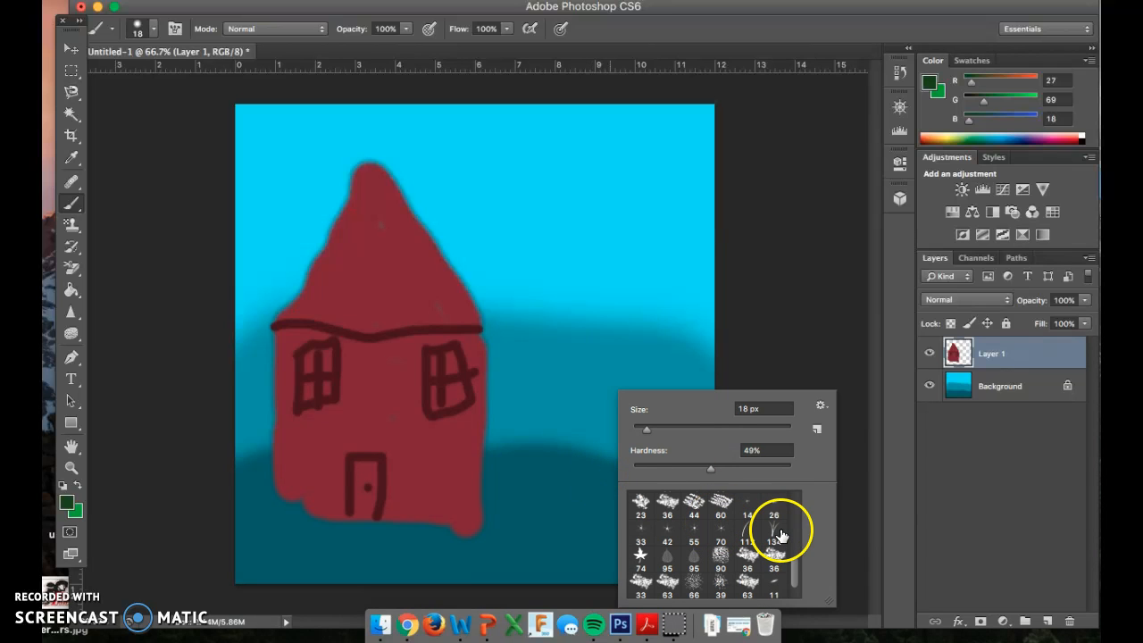
{"action": "left_click", "coordinate": [776, 534]}
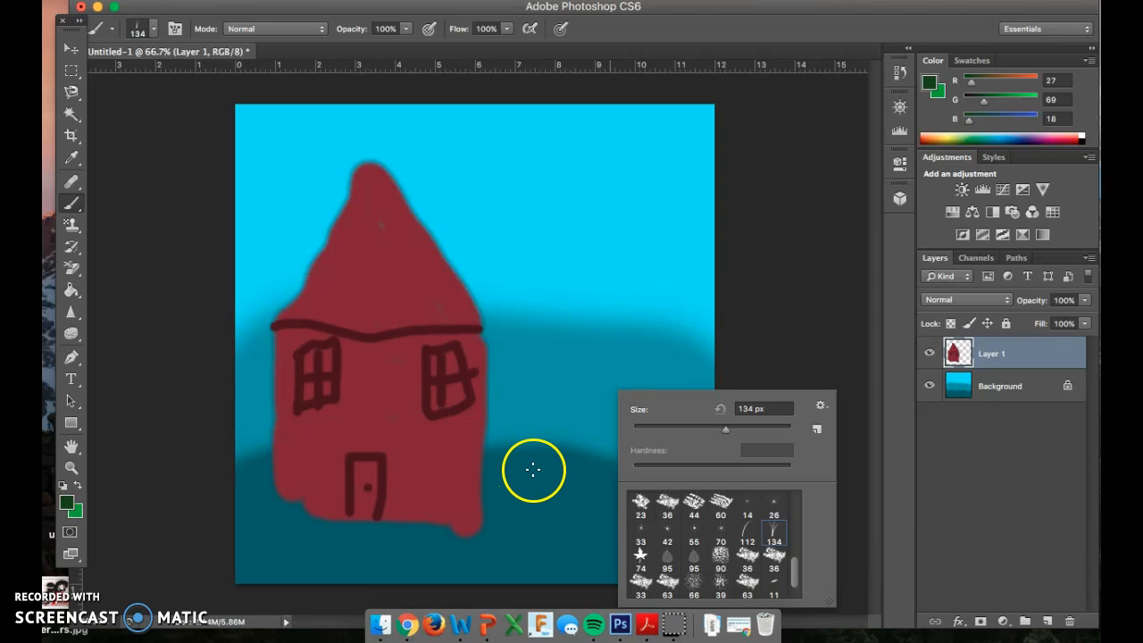
{"action": "left_click_drag", "start_coordinate": [725, 429], "coordinate": [700, 430]}
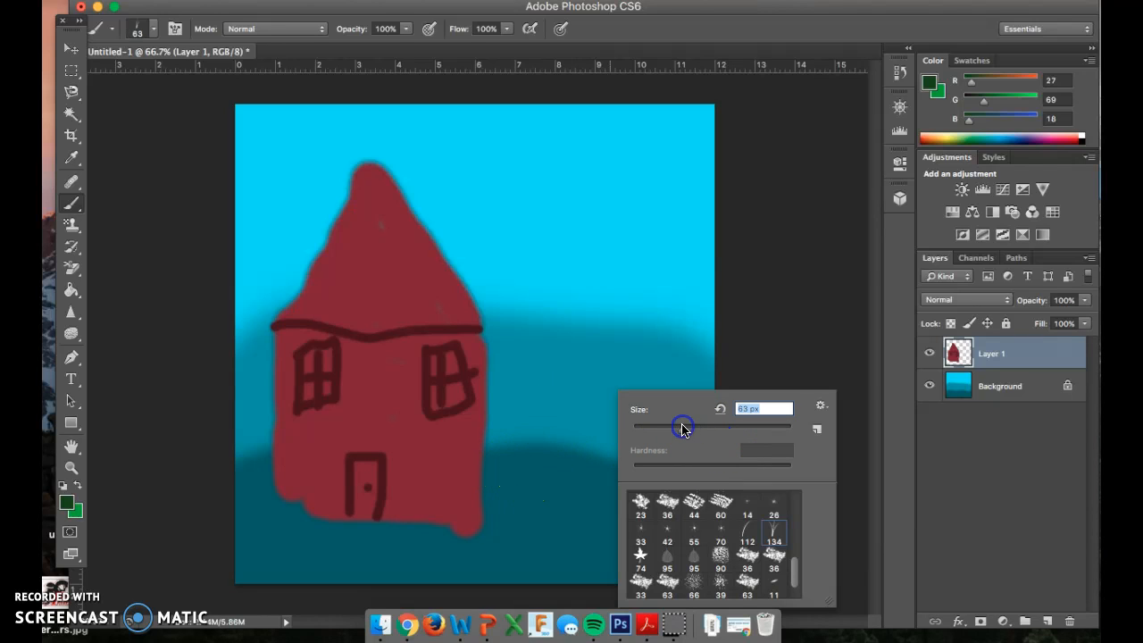
{"action": "left_click", "coordinate": [547, 486]}
Step: Paint green grass tufts over the dark teal hill between the house and the canvas's right edge
{"action": "left_click", "coordinate": [599, 467]}
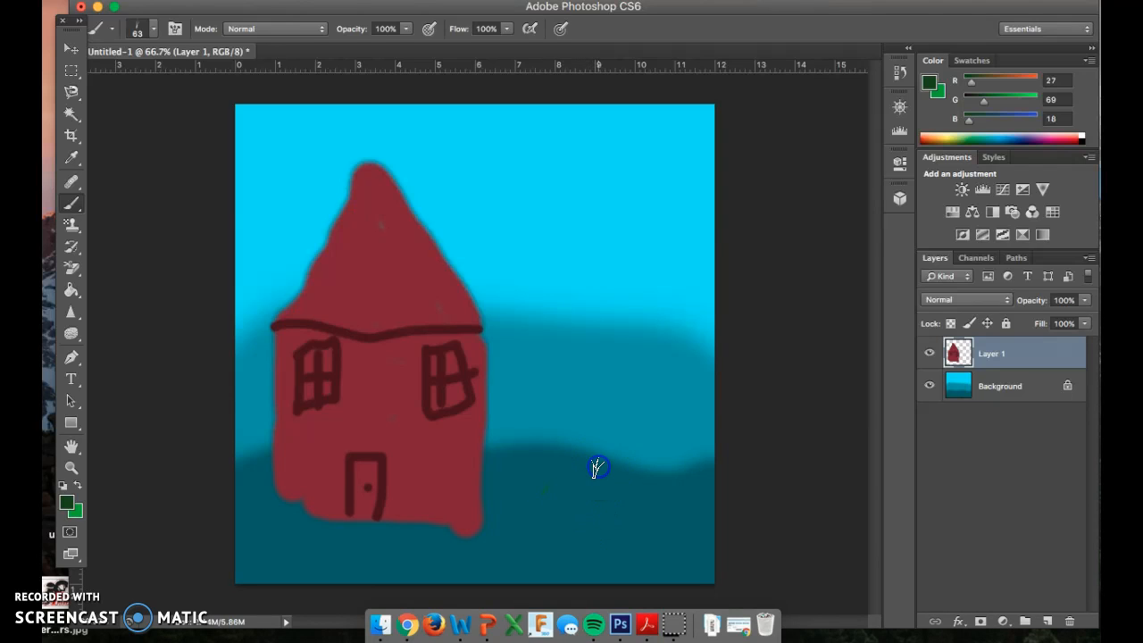
{"action": "left_click_drag", "start_coordinate": [592, 452], "coordinate": [617, 462]}
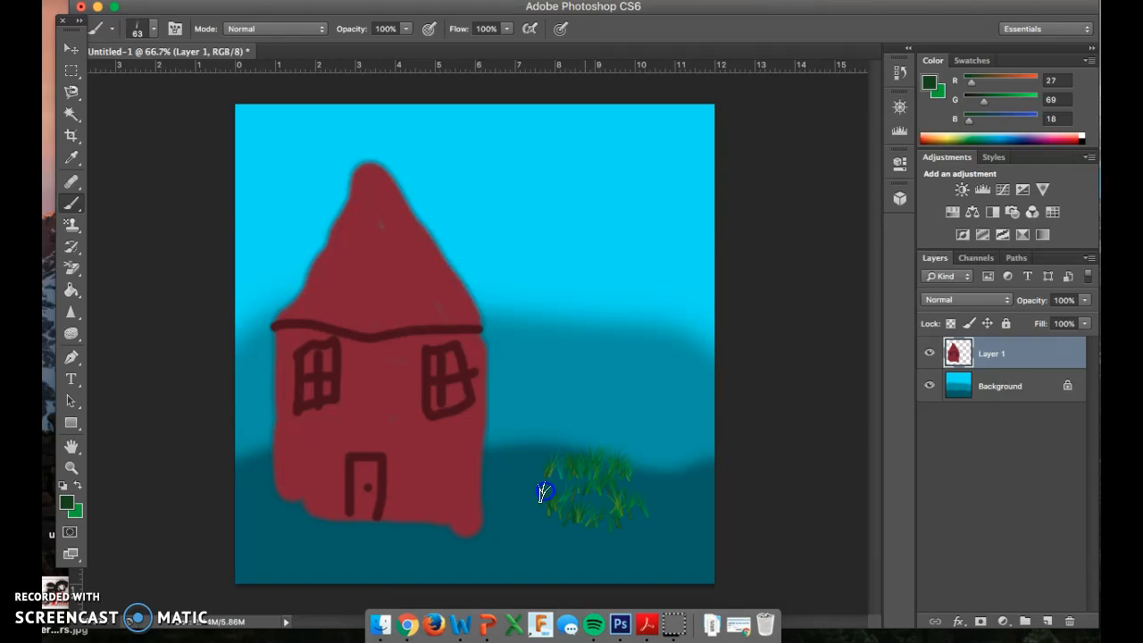
{"action": "mouse_move", "coordinate": [512, 458]}
{"action": "left_mouse_down"}
{"action": "mouse_move", "coordinate": [563, 426]}
{"action": "mouse_move", "coordinate": [646, 449]}
{"action": "mouse_move", "coordinate": [679, 473]}
{"action": "left_mouse_up"}
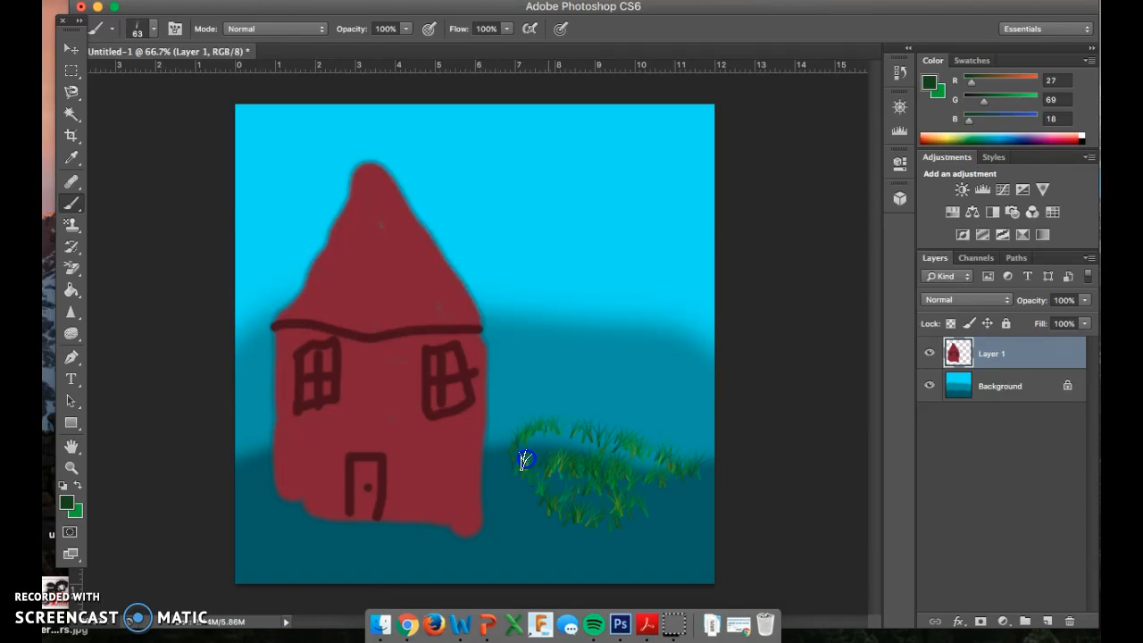
{"action": "mouse_move", "coordinate": [544, 502]}
{"action": "left_mouse_down"}
{"action": "mouse_move", "coordinate": [689, 537]}
{"action": "mouse_move", "coordinate": [628, 483]}
{"action": "mouse_move", "coordinate": [664, 511]}
{"action": "left_mouse_up"}
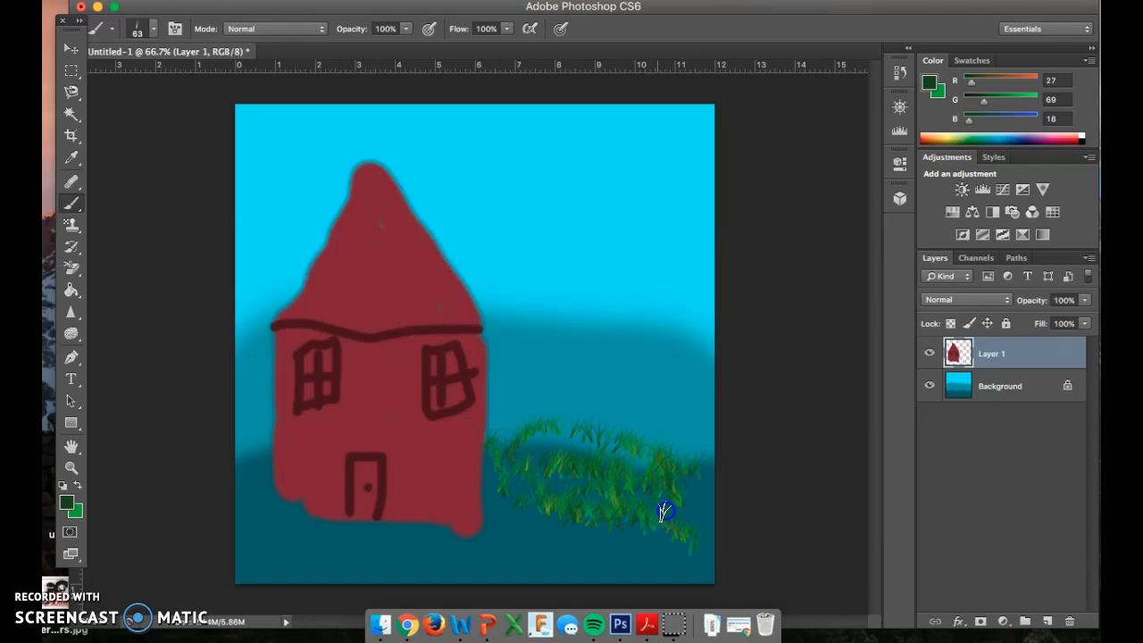
Step: Increase the grass brush size to 101 px and paint larger grass lower on the hill beside the house
{"action": "right_click", "coordinate": [556, 496]}
{"action": "left_click_drag", "start_coordinate": [628, 429], "coordinate": [640, 432]}
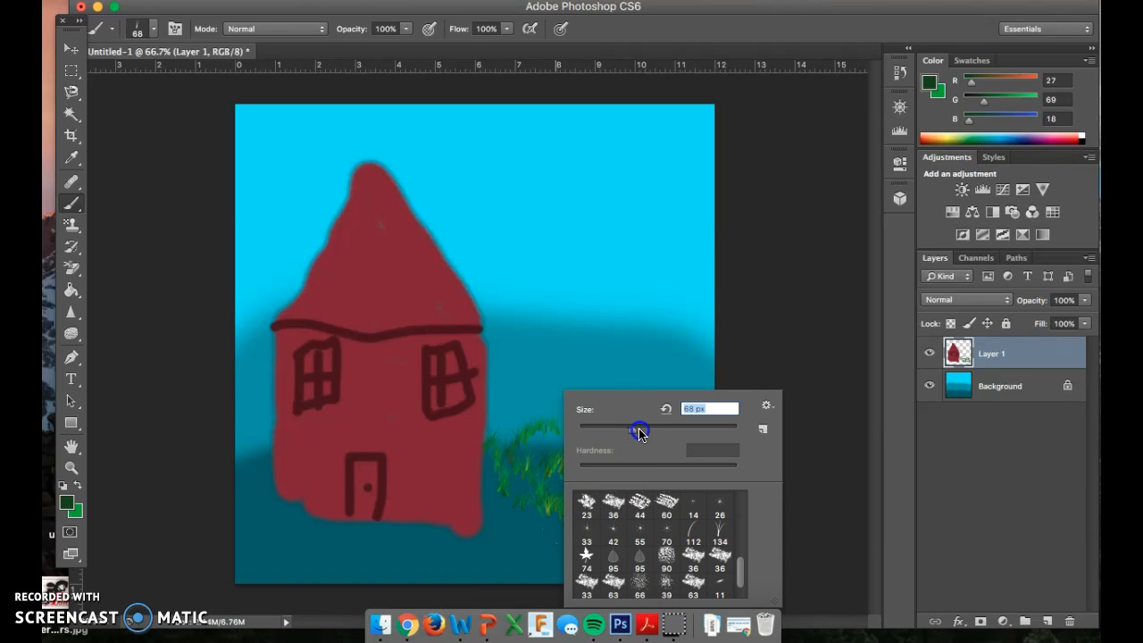
{"action": "mouse_move", "coordinate": [532, 546]}
{"action": "left_mouse_down"}
{"action": "mouse_move", "coordinate": [662, 548]}
{"action": "mouse_move", "coordinate": [545, 523]}
{"action": "left_mouse_up"}
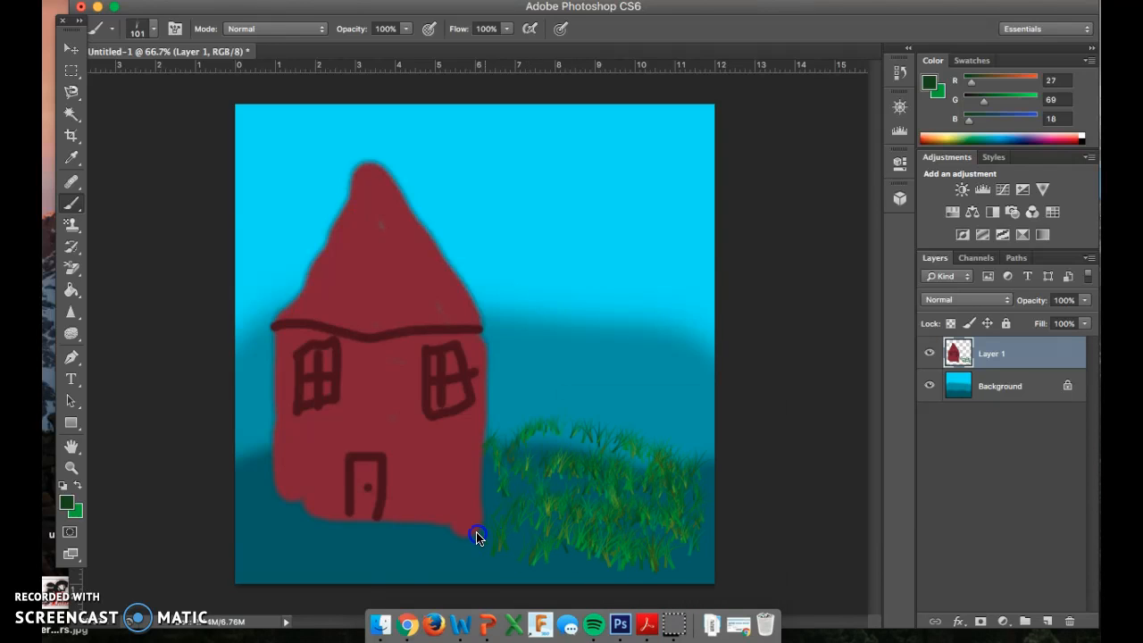
Step: Paint dense grass across the ground on both sides and in front of the house, overlapping its base and door
{"action": "left_click_drag", "start_coordinate": [464, 540], "coordinate": [356, 566]}
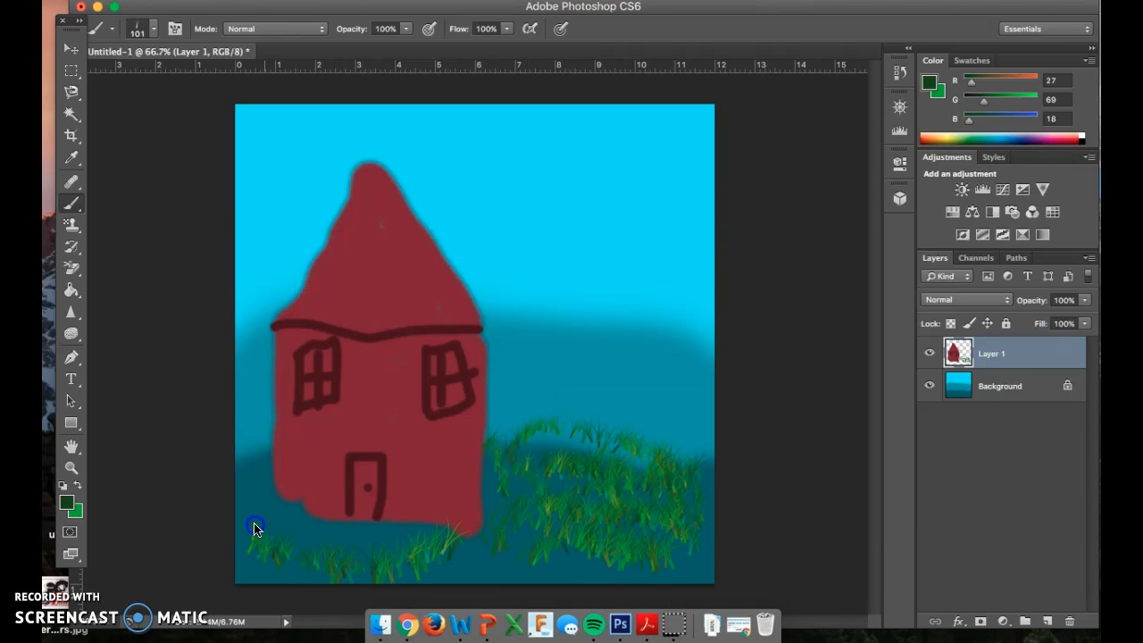
{"action": "mouse_move", "coordinate": [300, 558]}
{"action": "left_mouse_down"}
{"action": "mouse_move", "coordinate": [418, 560]}
{"action": "mouse_move", "coordinate": [266, 540]}
{"action": "left_mouse_up"}
{"action": "left_click_drag", "start_coordinate": [261, 461], "coordinate": [246, 554]}
{"action": "mouse_move", "coordinate": [447, 560]}
{"action": "left_mouse_down"}
{"action": "mouse_move", "coordinate": [584, 573]}
{"action": "mouse_move", "coordinate": [454, 546]}
{"action": "mouse_move", "coordinate": [539, 528]}
{"action": "left_mouse_up"}
{"action": "mouse_move", "coordinate": [527, 483]}
{"action": "left_mouse_down"}
{"action": "mouse_move", "coordinate": [573, 466]}
{"action": "mouse_move", "coordinate": [694, 462]}
{"action": "mouse_move", "coordinate": [713, 525]}
{"action": "mouse_move", "coordinate": [641, 552]}
{"action": "mouse_move", "coordinate": [608, 546]}
{"action": "mouse_move", "coordinate": [620, 575]}
{"action": "mouse_move", "coordinate": [751, 540]}
{"action": "mouse_move", "coordinate": [666, 474]}
{"action": "mouse_move", "coordinate": [606, 527]}
{"action": "left_mouse_up"}
{"action": "left_click_drag", "start_coordinate": [474, 534], "coordinate": [467, 527]}
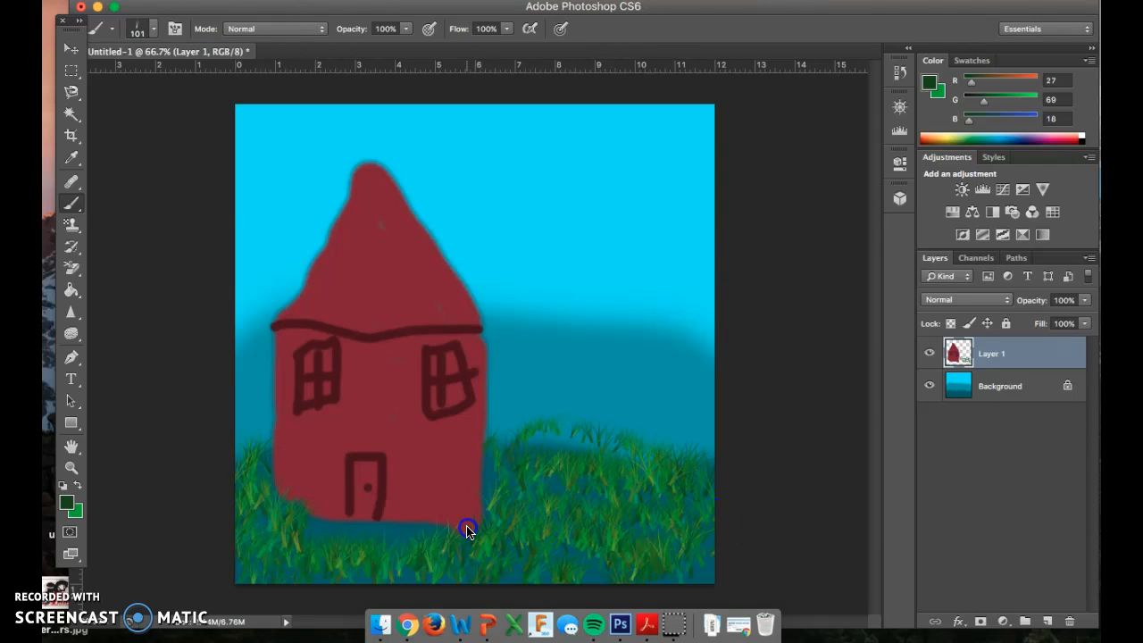
{"action": "mouse_move", "coordinate": [380, 531]}
{"action": "left_mouse_down"}
{"action": "mouse_move", "coordinate": [285, 514]}
{"action": "mouse_move", "coordinate": [454, 511]}
{"action": "mouse_move", "coordinate": [475, 520]}
{"action": "mouse_move", "coordinate": [295, 525]}
{"action": "mouse_move", "coordinate": [457, 554]}
{"action": "mouse_move", "coordinate": [529, 533]}
{"action": "mouse_move", "coordinate": [520, 473]}
{"action": "mouse_move", "coordinate": [589, 514]}
{"action": "mouse_move", "coordinate": [563, 456]}
{"action": "mouse_move", "coordinate": [563, 544]}
{"action": "mouse_move", "coordinate": [523, 559]}
{"action": "mouse_move", "coordinate": [531, 575]}
{"action": "mouse_move", "coordinate": [656, 536]}
{"action": "mouse_move", "coordinate": [615, 579]}
{"action": "mouse_move", "coordinate": [571, 572]}
{"action": "mouse_move", "coordinate": [606, 562]}
{"action": "mouse_move", "coordinate": [647, 493]}
{"action": "mouse_move", "coordinate": [642, 546]}
{"action": "mouse_move", "coordinate": [695, 507]}
{"action": "mouse_move", "coordinate": [730, 558]}
{"action": "left_mouse_up"}
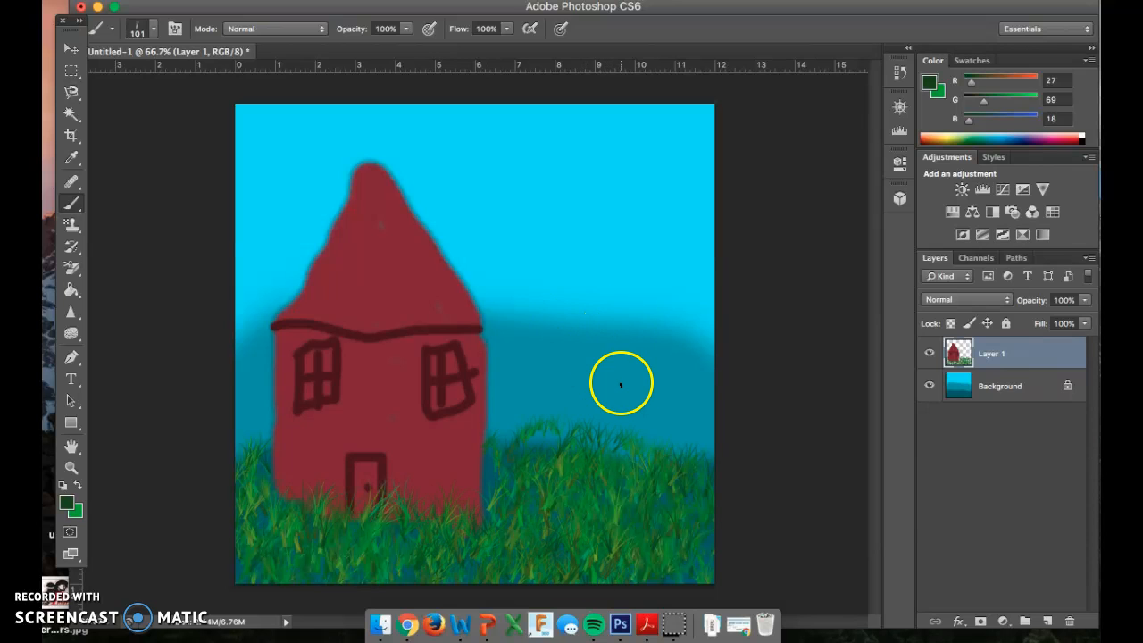
Step: Set the foreground color to a muted brown with RGB values 88, 54, 56
{"action": "left_click", "coordinate": [66, 503]}
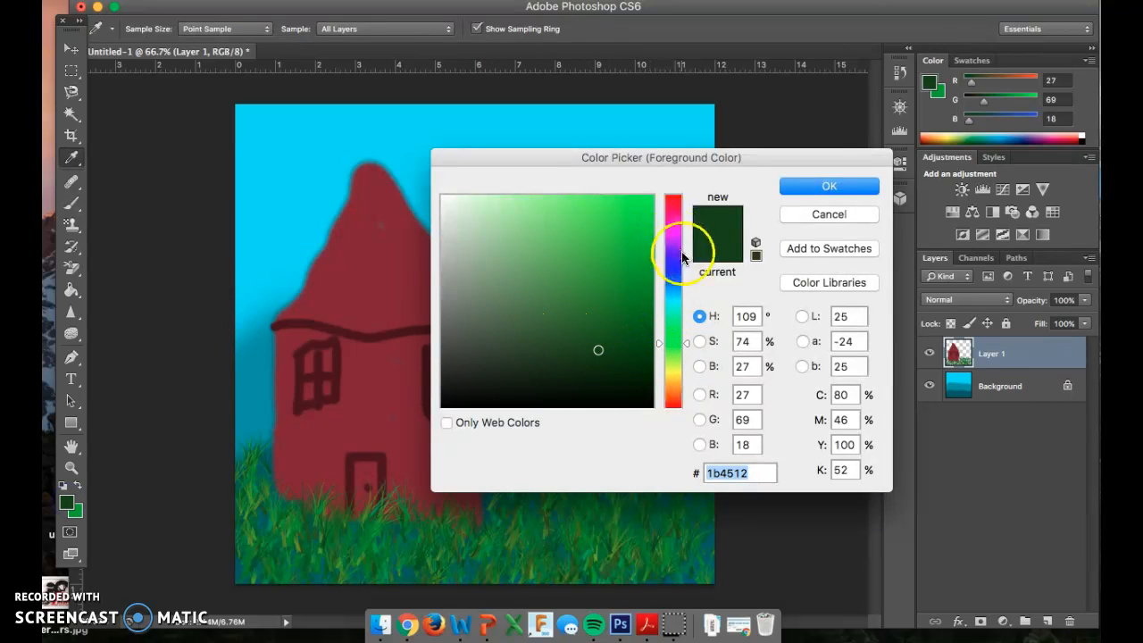
{"action": "left_click", "coordinate": [676, 342]}
{"action": "left_click", "coordinate": [671, 248]}
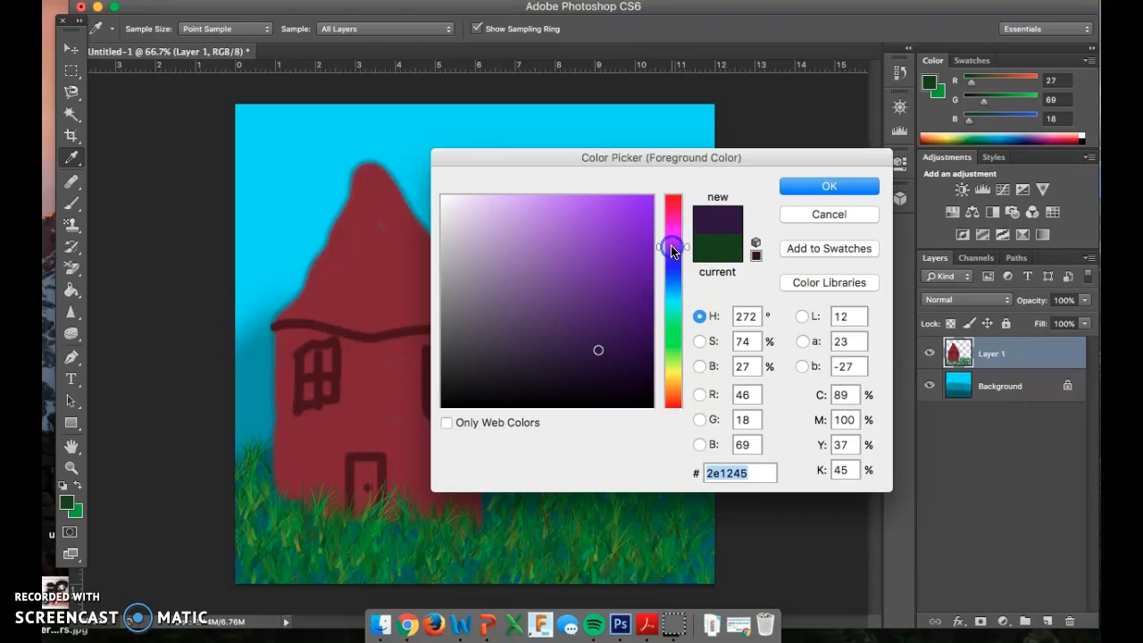
{"action": "left_click", "coordinate": [466, 339]}
{"action": "left_click", "coordinate": [464, 305]}
{"action": "left_click", "coordinate": [674, 198]}
{"action": "left_click", "coordinate": [576, 303]}
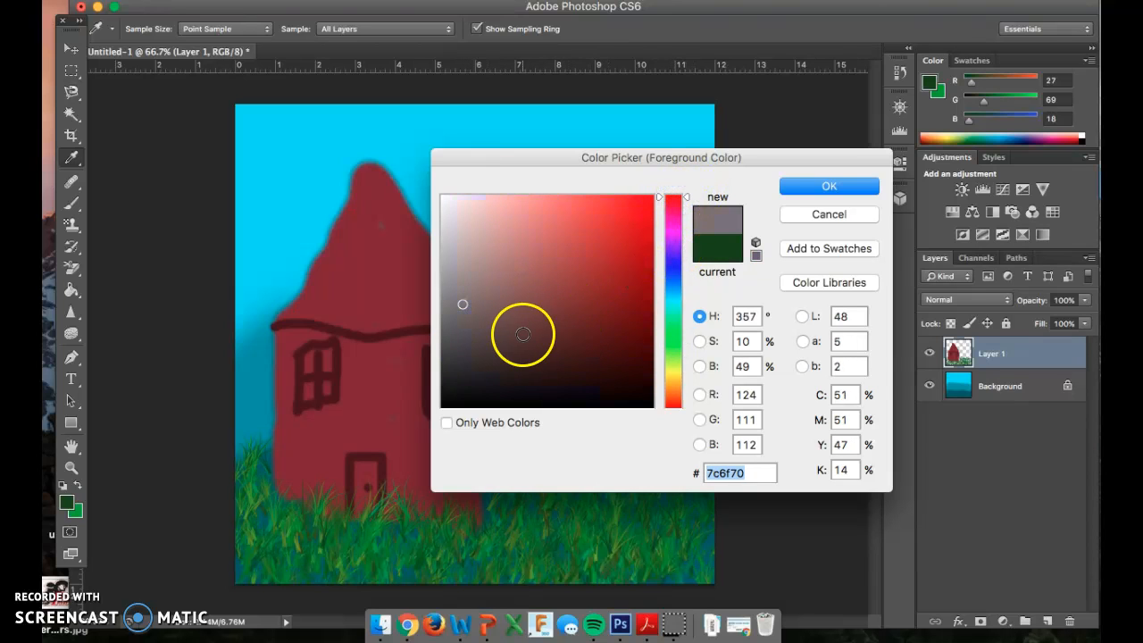
{"action": "left_click", "coordinate": [522, 334]}
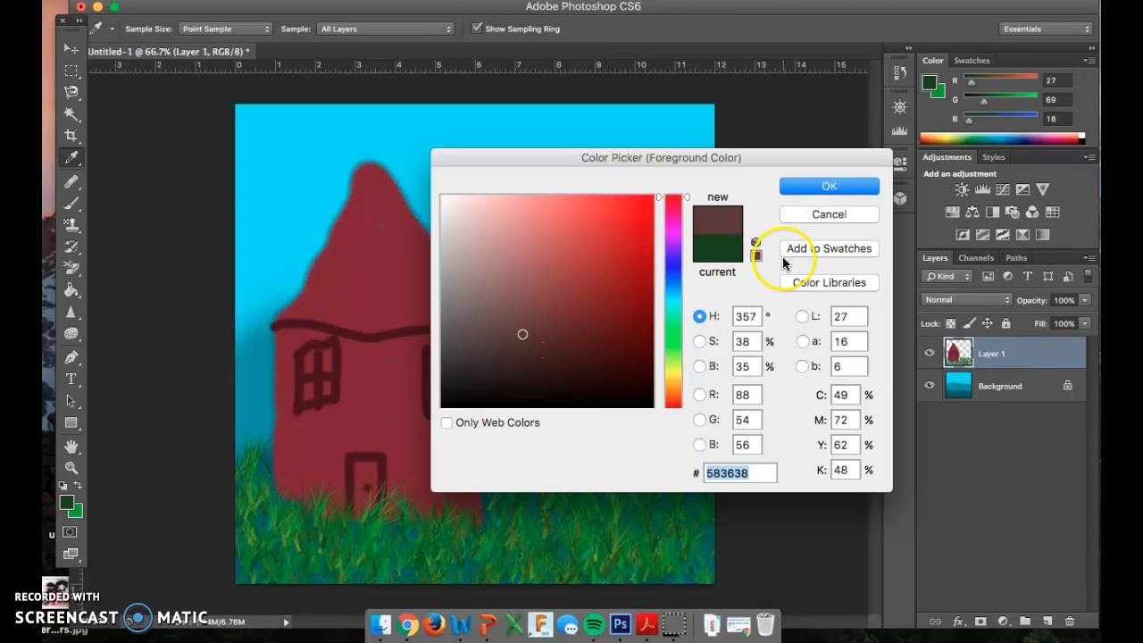
{"action": "left_click", "coordinate": [811, 185]}
Step: Switch the Brush tool to a hard round preset with 100% hardness and a size of 39 px
{"action": "key", "text": "b"}
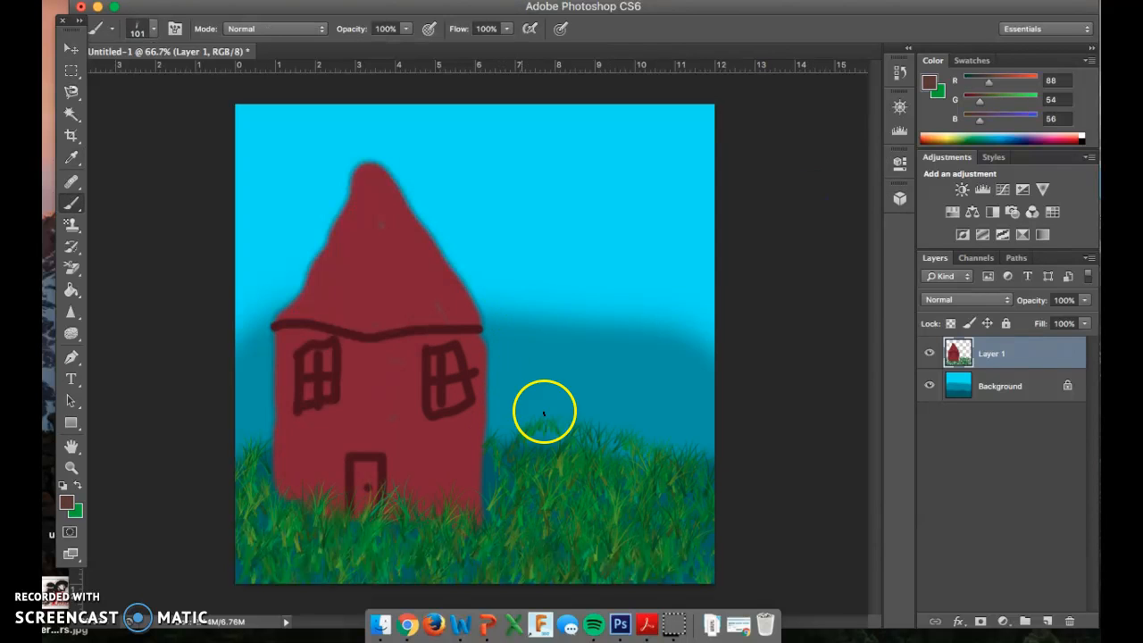
{"action": "right_click", "coordinate": [588, 406]}
{"action": "scroll", "coordinate": [673, 548], "scroll_direction": "up", "scroll_amount": 10}
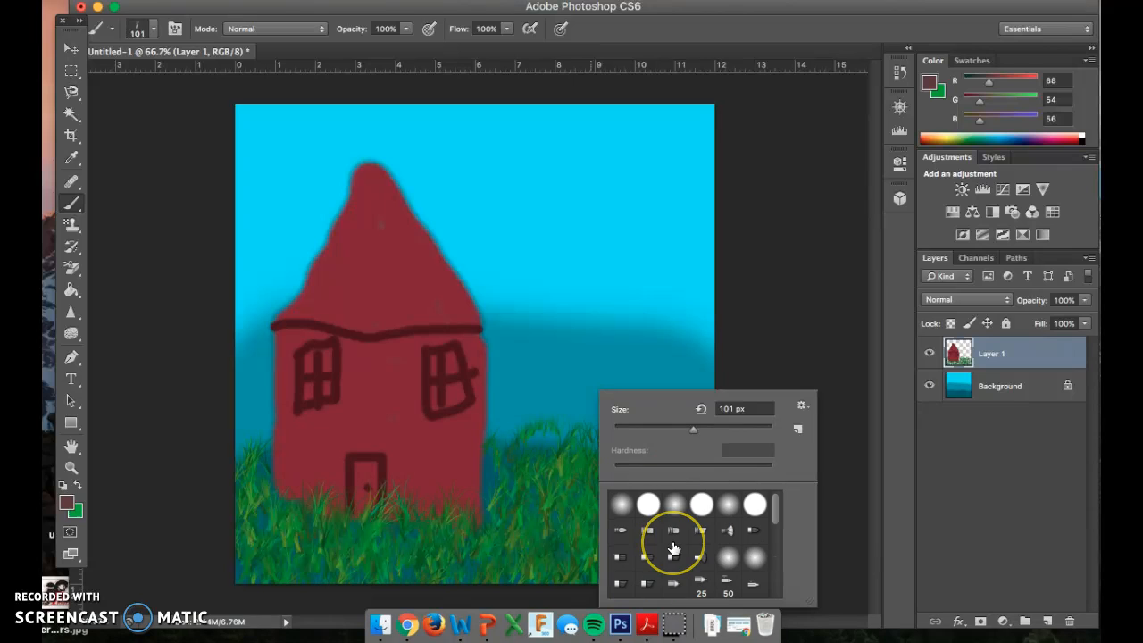
{"action": "left_click", "coordinate": [650, 505]}
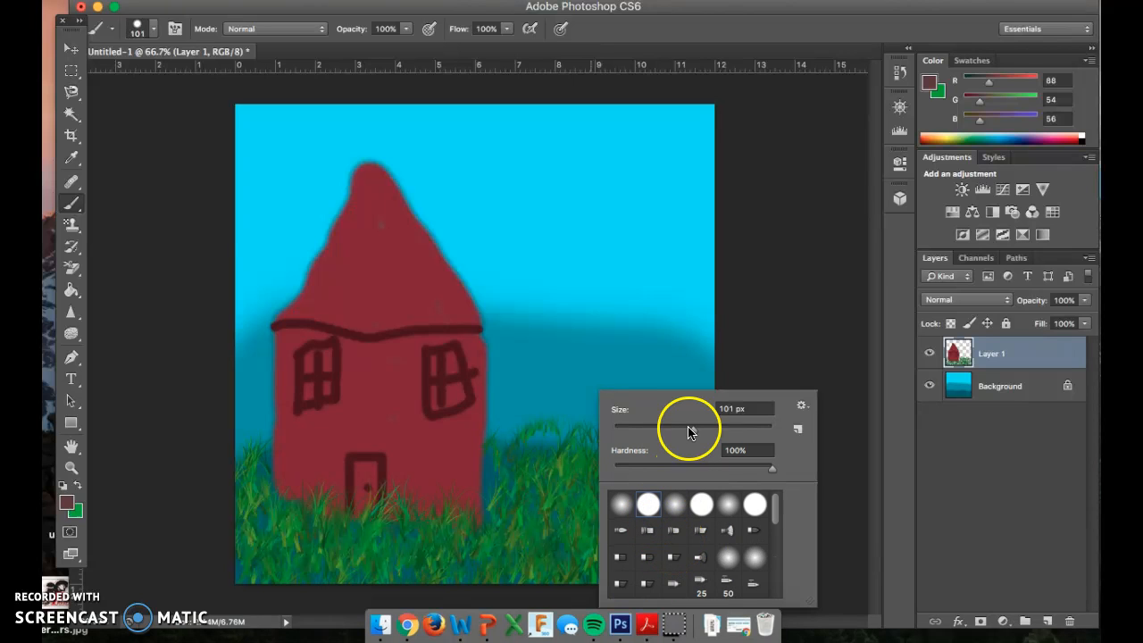
{"action": "left_click_drag", "start_coordinate": [693, 430], "coordinate": [651, 435]}
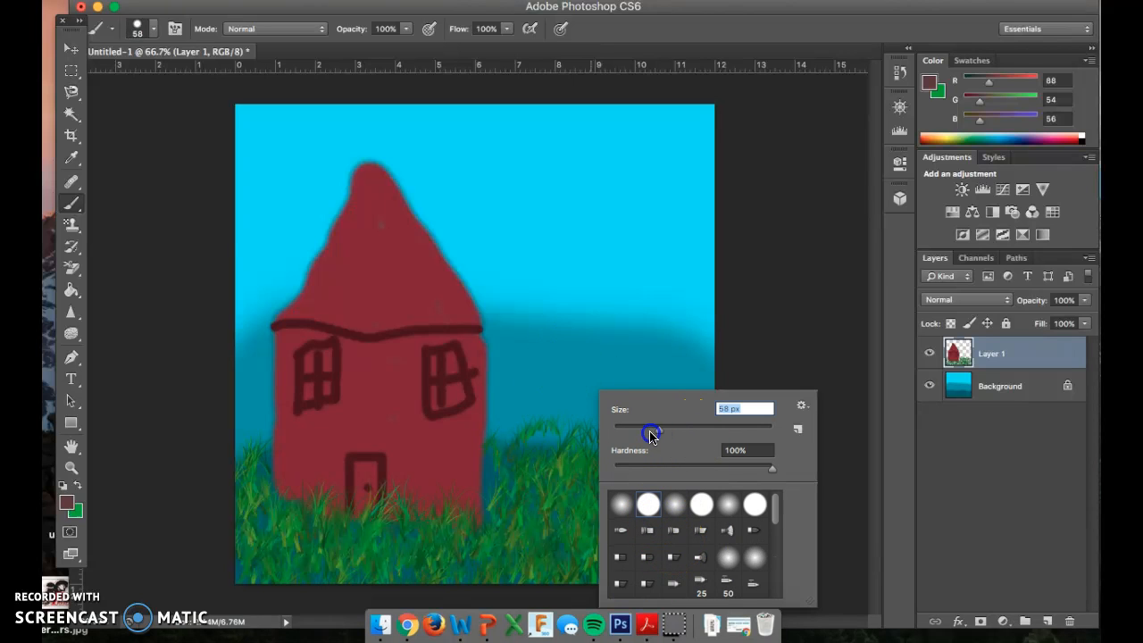
{"action": "left_click", "coordinate": [581, 470]}
Step: Paint a solid brown tree trunk to the right of the house, with forked branches spreading from its top and sides
{"action": "mouse_move", "coordinate": [581, 459]}
{"action": "left_mouse_down"}
{"action": "mouse_move", "coordinate": [578, 247]}
{"action": "mouse_move", "coordinate": [628, 259]}
{"action": "mouse_move", "coordinate": [627, 440]}
{"action": "mouse_move", "coordinate": [620, 477]}
{"action": "mouse_move", "coordinate": [605, 484]}
{"action": "mouse_move", "coordinate": [592, 465]}
{"action": "mouse_move", "coordinate": [585, 484]}
{"action": "mouse_move", "coordinate": [598, 489]}
{"action": "mouse_move", "coordinate": [608, 462]}
{"action": "mouse_move", "coordinate": [606, 335]}
{"action": "mouse_move", "coordinate": [598, 290]}
{"action": "mouse_move", "coordinate": [586, 303]}
{"action": "mouse_move", "coordinate": [590, 275]}
{"action": "mouse_move", "coordinate": [607, 300]}
{"action": "left_mouse_up"}
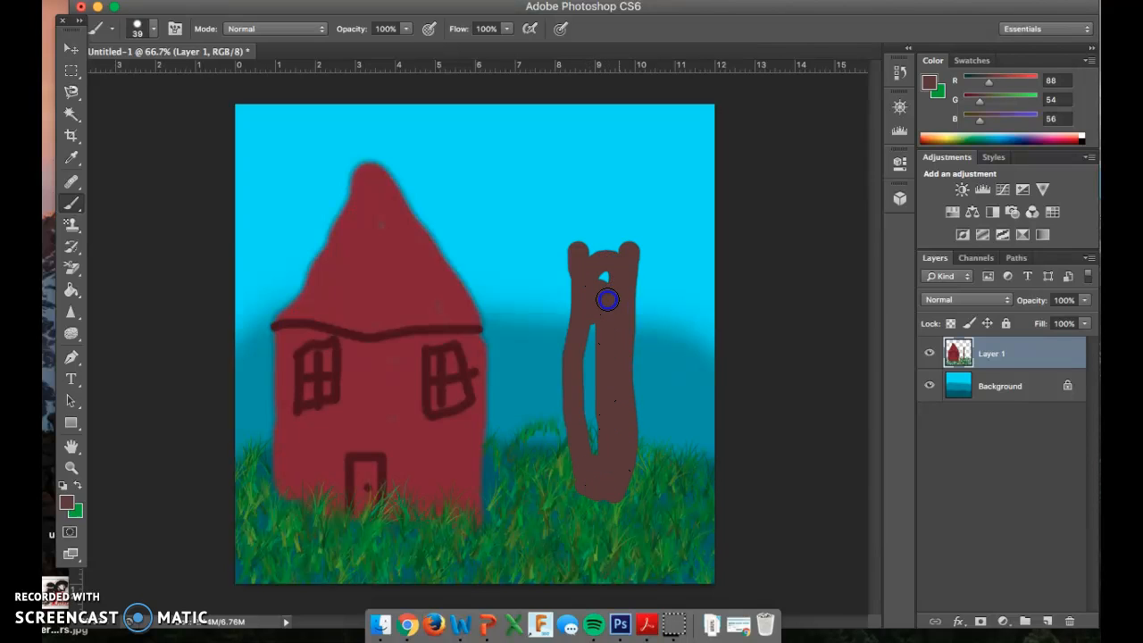
{"action": "mouse_move", "coordinate": [582, 258]}
{"action": "left_mouse_down"}
{"action": "mouse_move", "coordinate": [597, 284]}
{"action": "mouse_move", "coordinate": [597, 455]}
{"action": "left_mouse_up"}
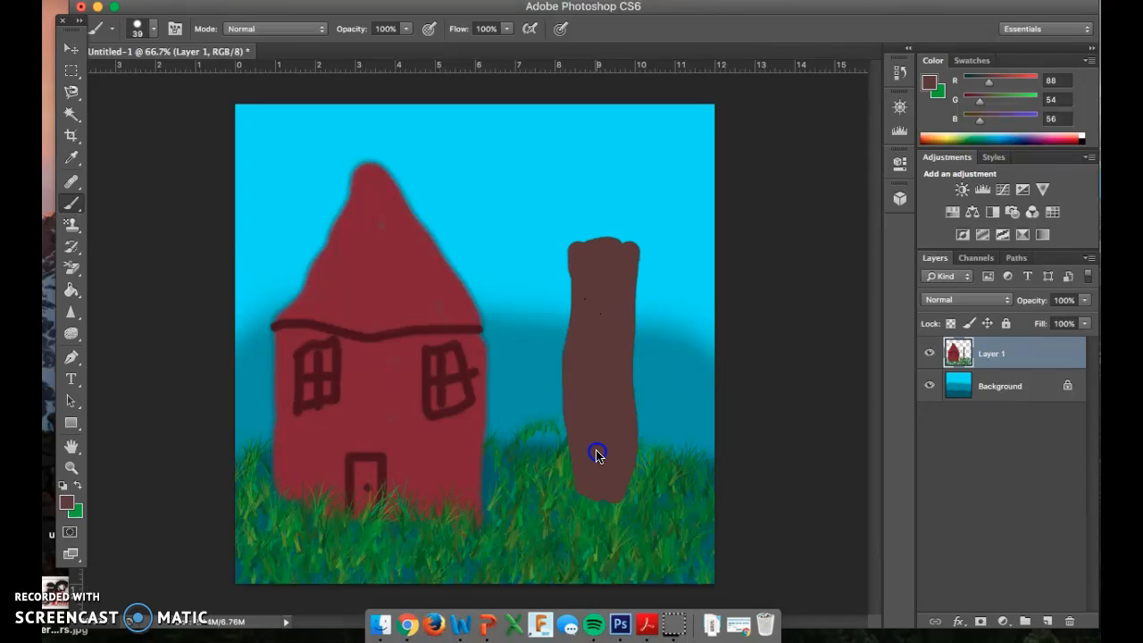
{"action": "mouse_move", "coordinate": [592, 255]}
{"action": "left_mouse_down"}
{"action": "mouse_move", "coordinate": [556, 215]}
{"action": "mouse_move", "coordinate": [449, 168]}
{"action": "left_mouse_up"}
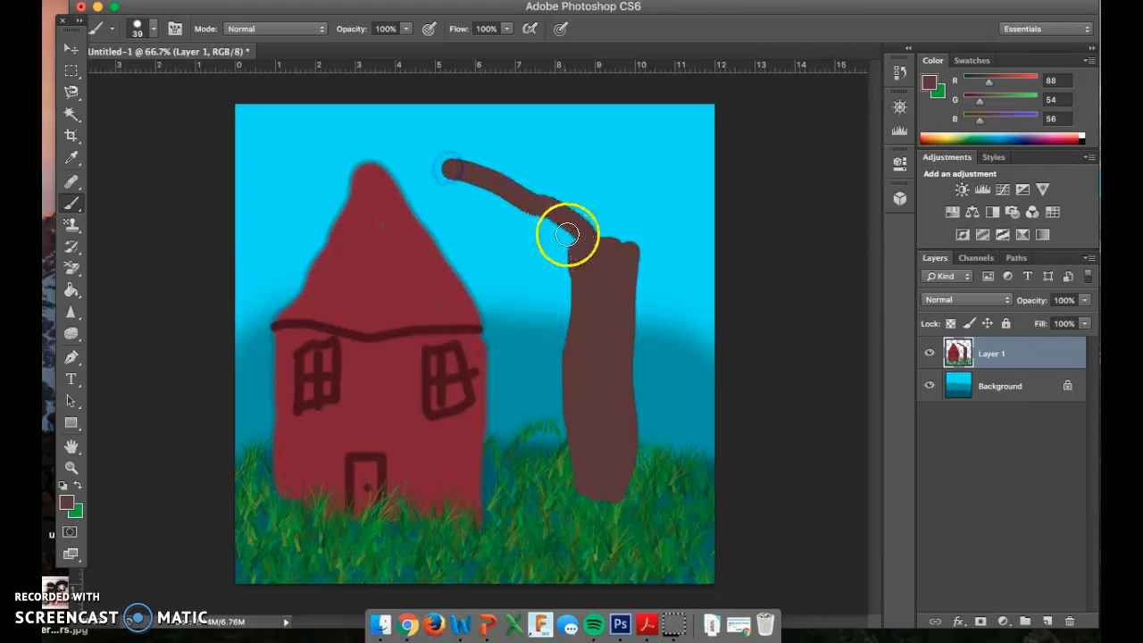
{"action": "mouse_move", "coordinate": [577, 271]}
{"action": "left_mouse_down"}
{"action": "mouse_move", "coordinate": [516, 273]}
{"action": "mouse_move", "coordinate": [474, 254]}
{"action": "mouse_move", "coordinate": [491, 229]}
{"action": "left_mouse_up"}
{"action": "mouse_move", "coordinate": [544, 173]}
{"action": "left_mouse_down"}
{"action": "mouse_move", "coordinate": [544, 194]}
{"action": "mouse_move", "coordinate": [566, 142]}
{"action": "left_mouse_up"}
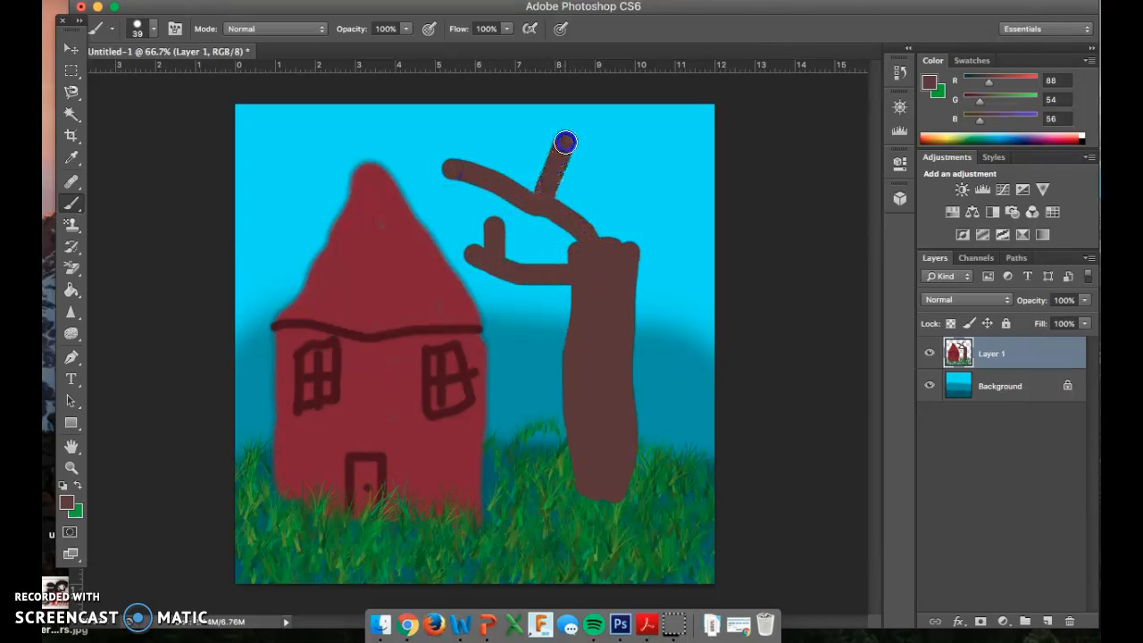
{"action": "mouse_move", "coordinate": [643, 241]}
{"action": "left_mouse_down"}
{"action": "mouse_move", "coordinate": [616, 238]}
{"action": "mouse_move", "coordinate": [607, 202]}
{"action": "mouse_move", "coordinate": [686, 146]}
{"action": "mouse_move", "coordinate": [654, 156]}
{"action": "mouse_move", "coordinate": [615, 123]}
{"action": "left_mouse_up"}
{"action": "left_click_drag", "start_coordinate": [631, 281], "coordinate": [725, 257]}
{"action": "left_click_drag", "start_coordinate": [693, 263], "coordinate": [667, 170]}
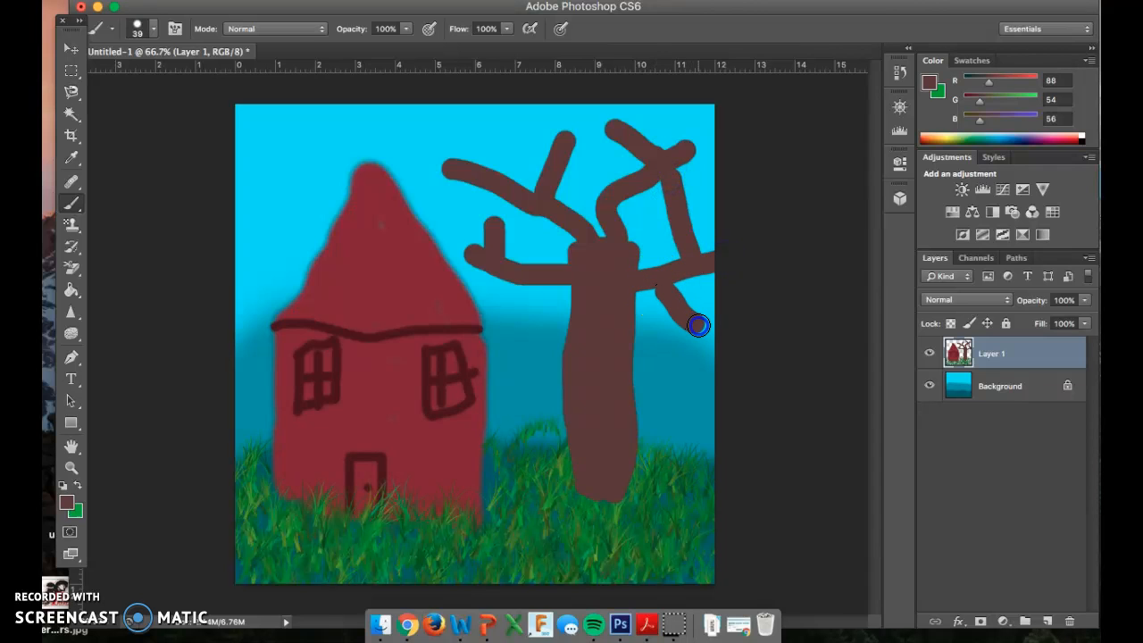
{"action": "left_click_drag", "start_coordinate": [566, 362], "coordinate": [502, 331]}
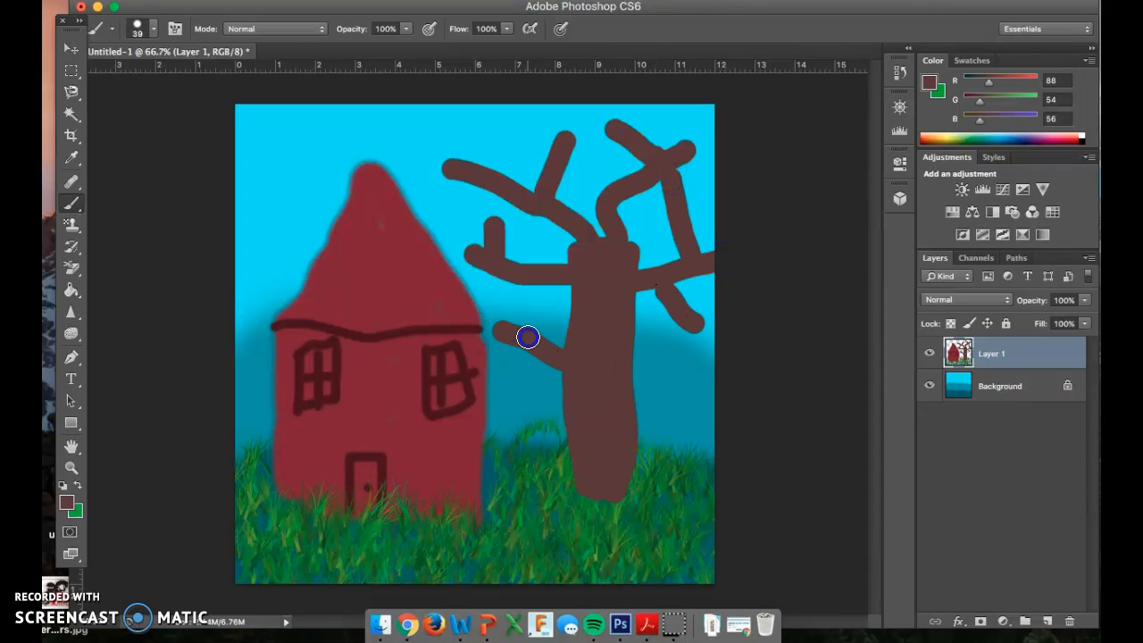
Step: Set the foreground color to a bright orange with RGB values 238, 116, 17
{"action": "left_click", "coordinate": [66, 505]}
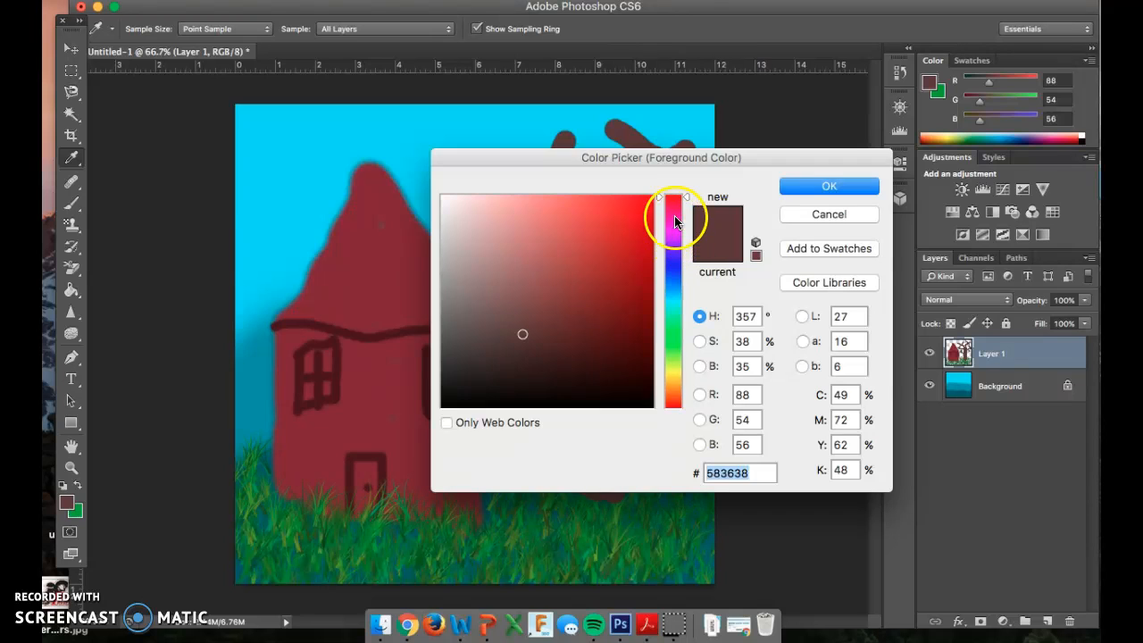
{"action": "left_click_drag", "start_coordinate": [688, 200], "coordinate": [671, 391]}
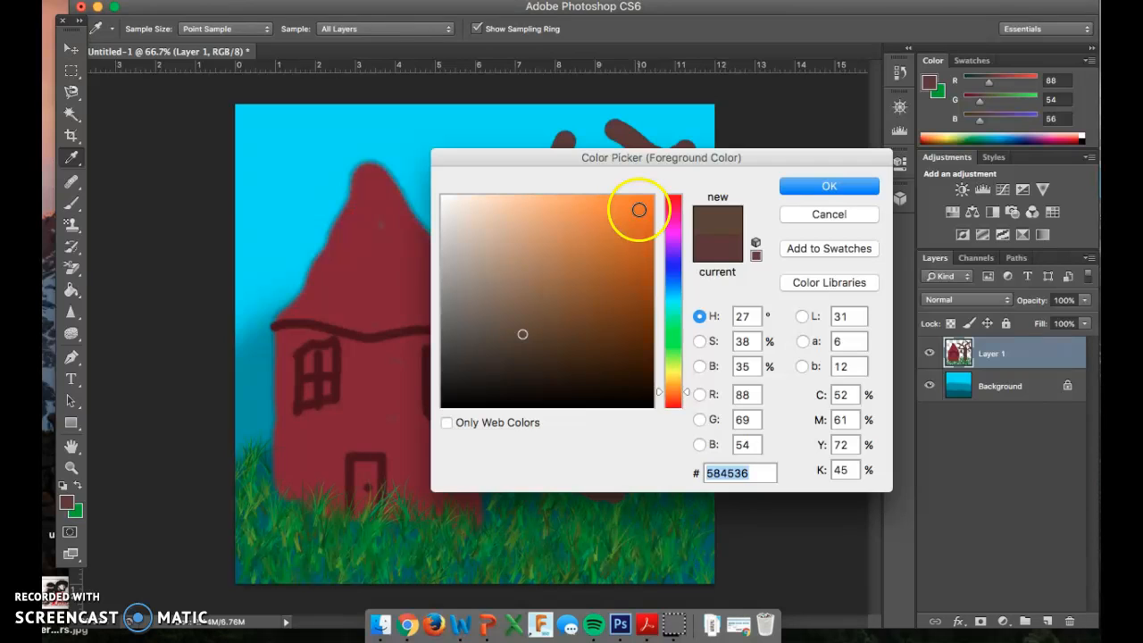
{"action": "left_click", "coordinate": [639, 209]}
{"action": "left_click", "coordinate": [829, 186]}
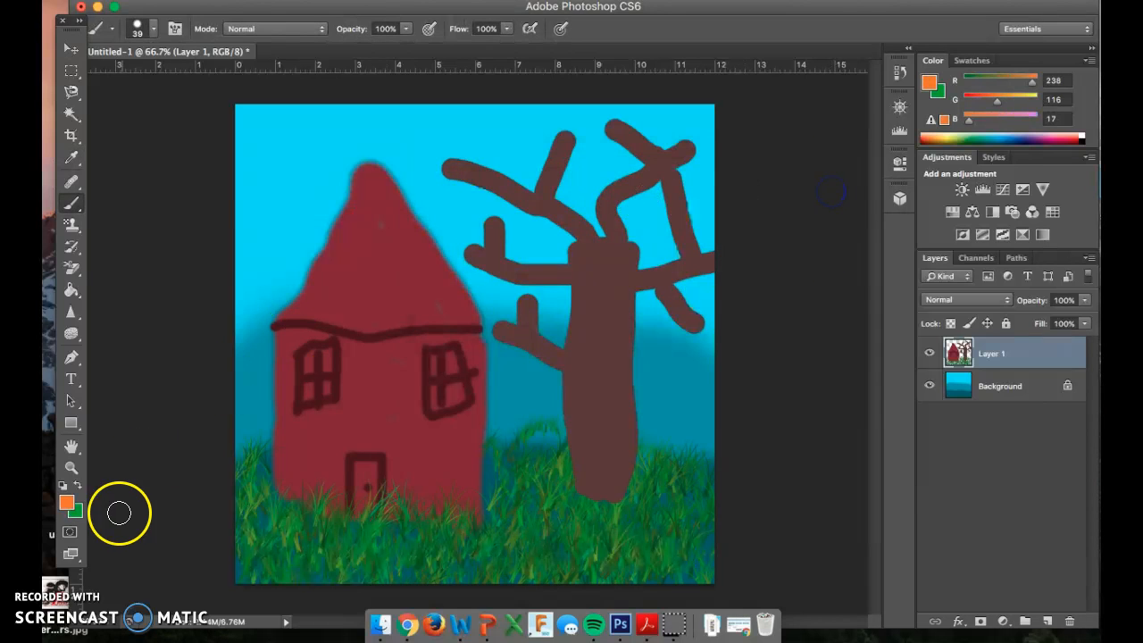
Step: Switch the Brush tool to the maple leaf preset with a size of 74 px
{"action": "right_click", "coordinate": [548, 405]}
{"action": "scroll", "coordinate": [679, 536], "scroll_direction": "down", "scroll_amount": 5}
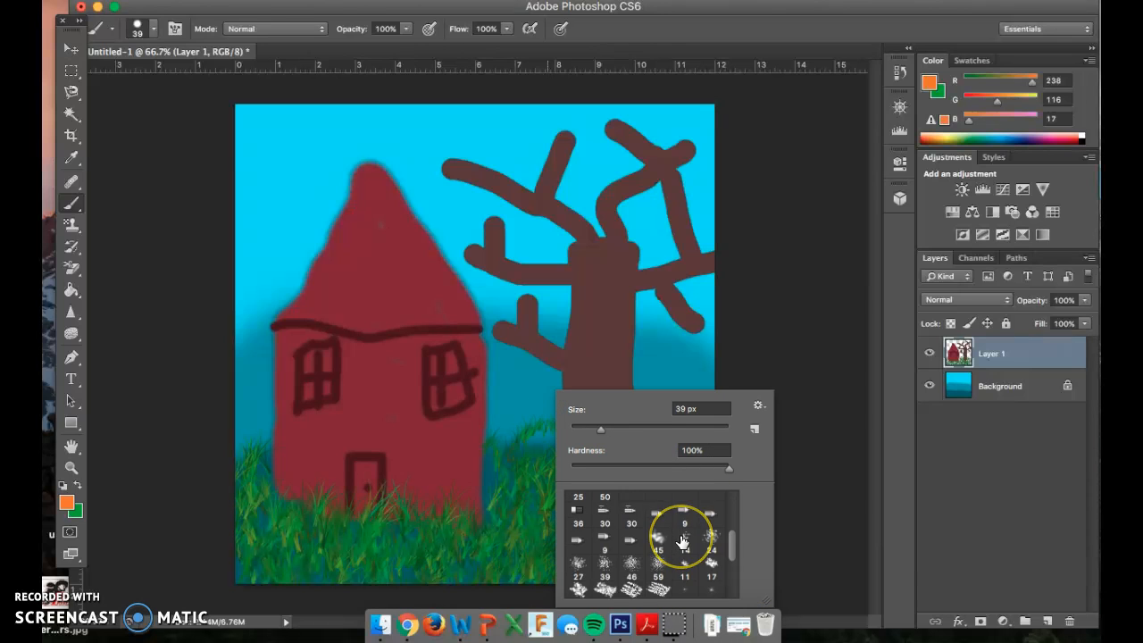
{"action": "scroll", "coordinate": [682, 541], "scroll_direction": "down", "scroll_amount": 3}
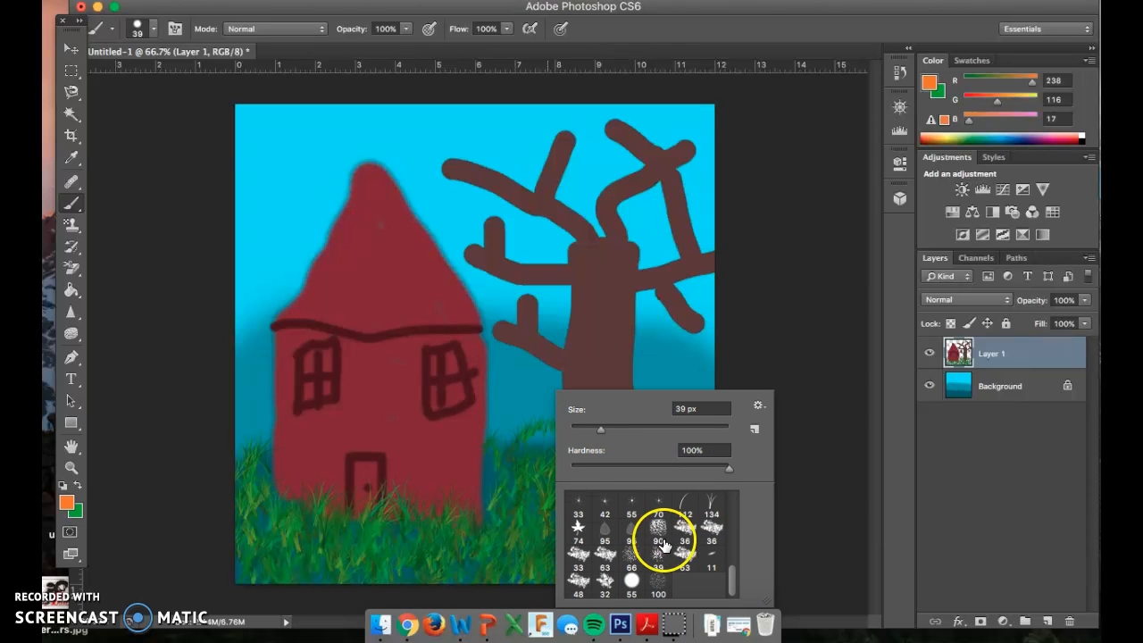
{"action": "scroll", "coordinate": [694, 543], "scroll_direction": "up", "scroll_amount": 2}
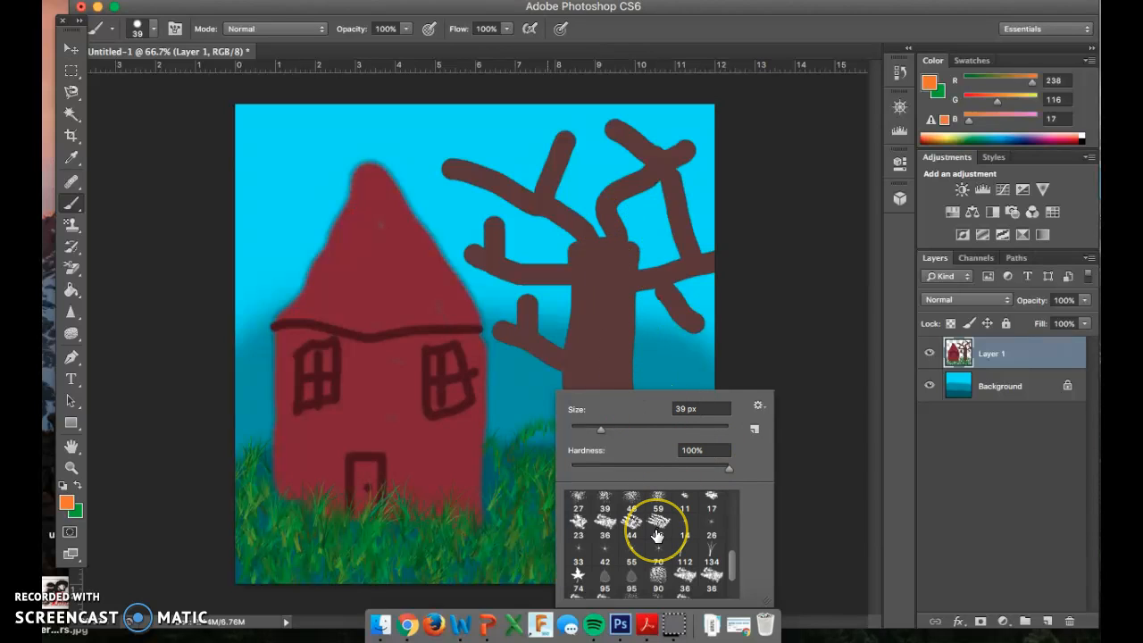
{"action": "scroll", "coordinate": [658, 535], "scroll_direction": "up", "scroll_amount": 1}
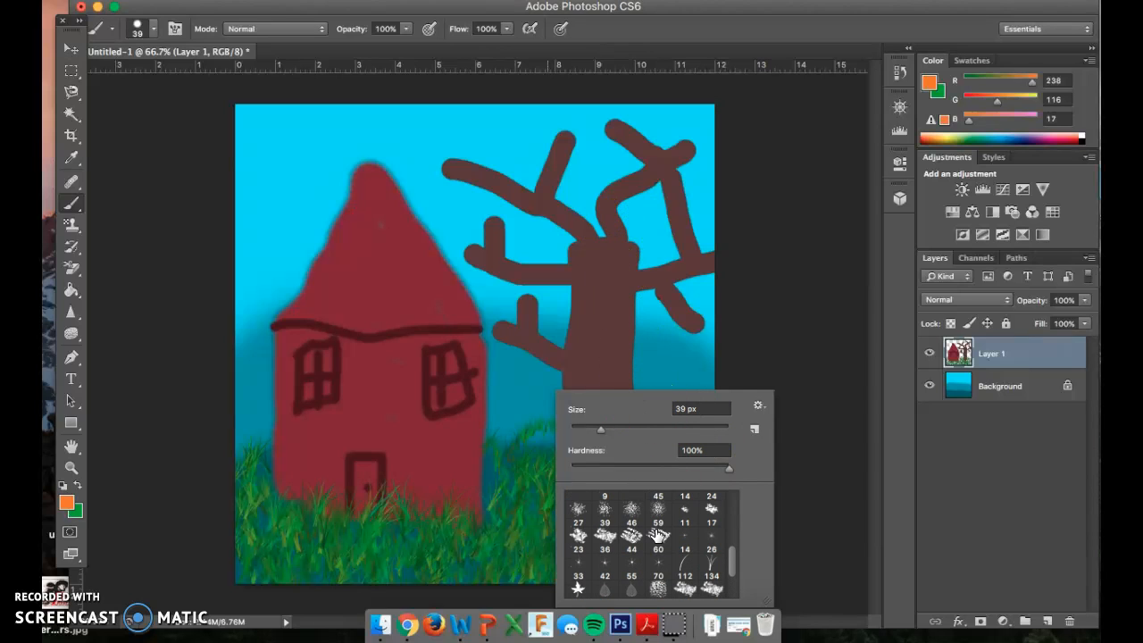
{"action": "left_click", "coordinate": [579, 588]}
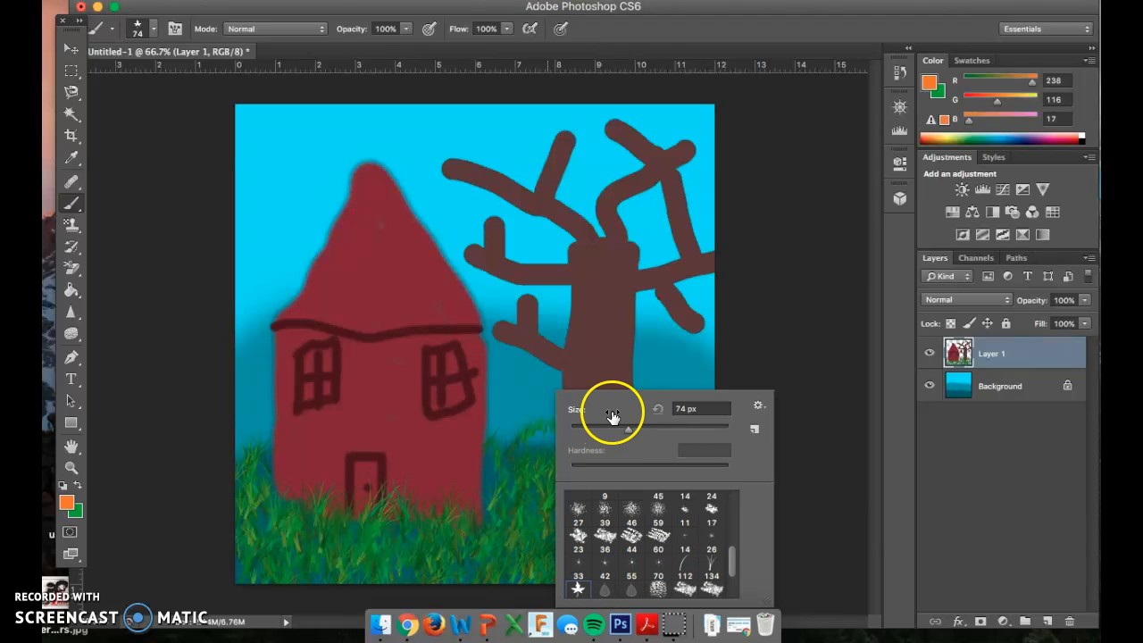
Step: Paint dense orange maple leaves over the tree's branches to form a full crown above the trunk
{"action": "left_click", "coordinate": [613, 260]}
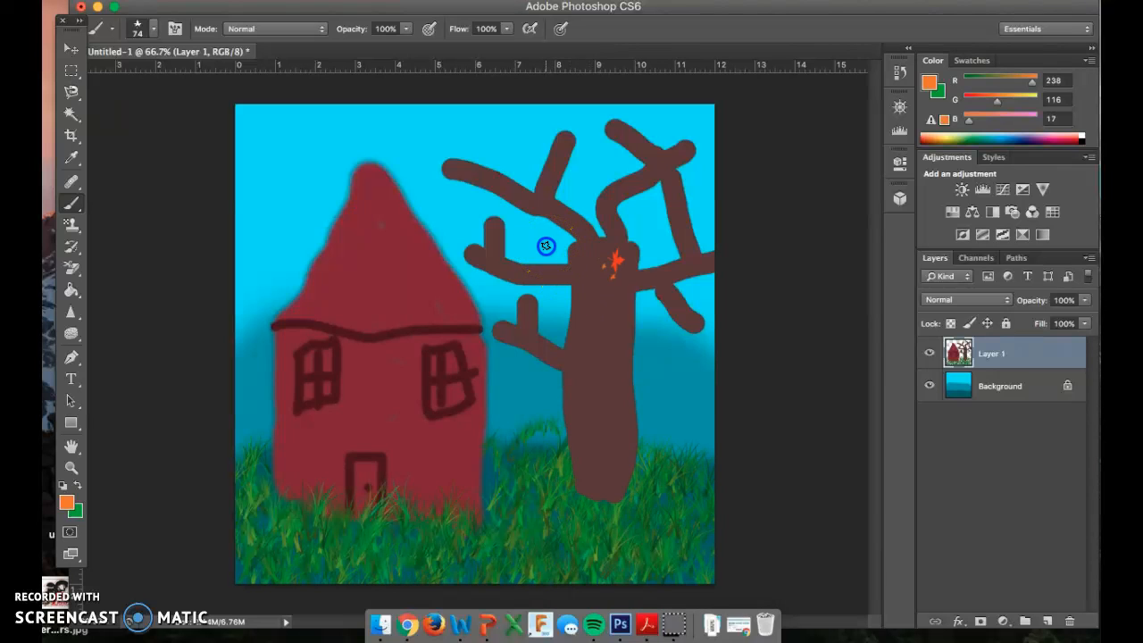
{"action": "left_click_drag", "start_coordinate": [546, 245], "coordinate": [518, 251]}
{"action": "mouse_move", "coordinate": [505, 146]}
{"action": "left_mouse_down"}
{"action": "mouse_move", "coordinate": [495, 189]}
{"action": "mouse_move", "coordinate": [570, 187]}
{"action": "mouse_move", "coordinate": [621, 213]}
{"action": "mouse_move", "coordinate": [672, 176]}
{"action": "mouse_move", "coordinate": [592, 166]}
{"action": "mouse_move", "coordinate": [615, 148]}
{"action": "mouse_move", "coordinate": [677, 266]}
{"action": "mouse_move", "coordinate": [664, 302]}
{"action": "mouse_move", "coordinate": [673, 306]}
{"action": "mouse_move", "coordinate": [636, 270]}
{"action": "mouse_move", "coordinate": [572, 317]}
{"action": "mouse_move", "coordinate": [511, 337]}
{"action": "mouse_move", "coordinate": [491, 203]}
{"action": "mouse_move", "coordinate": [595, 241]}
{"action": "left_mouse_up"}
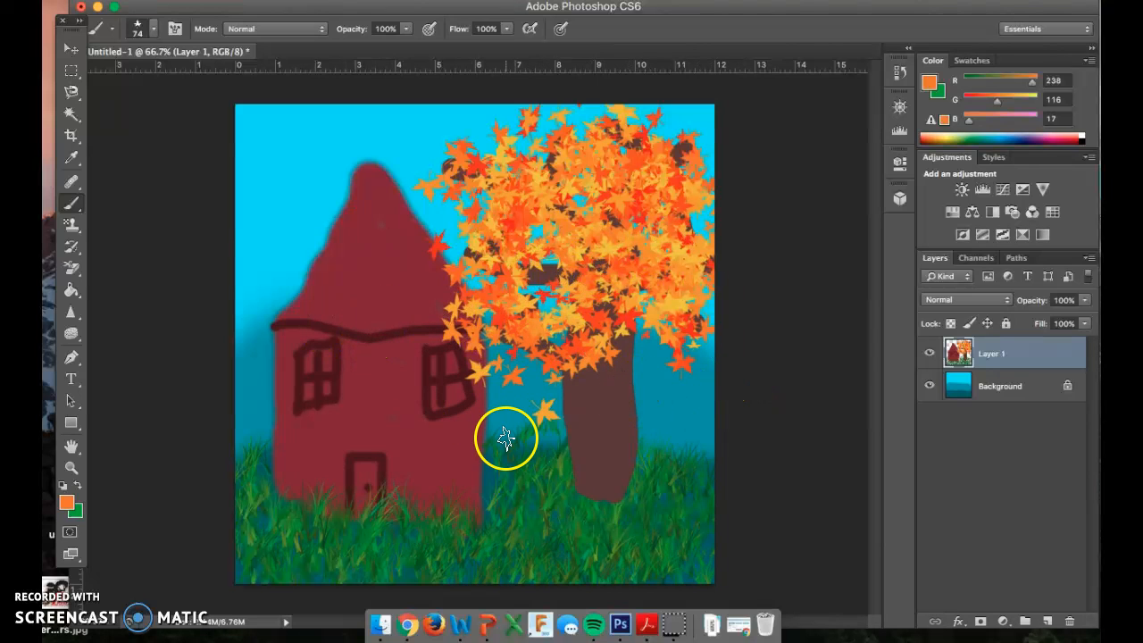
Step: Choose the hard round brush preset and sample the window outline's dark maroon, RGB 69, 18, 29, as the foreground color
{"action": "right_click", "coordinate": [259, 273]}
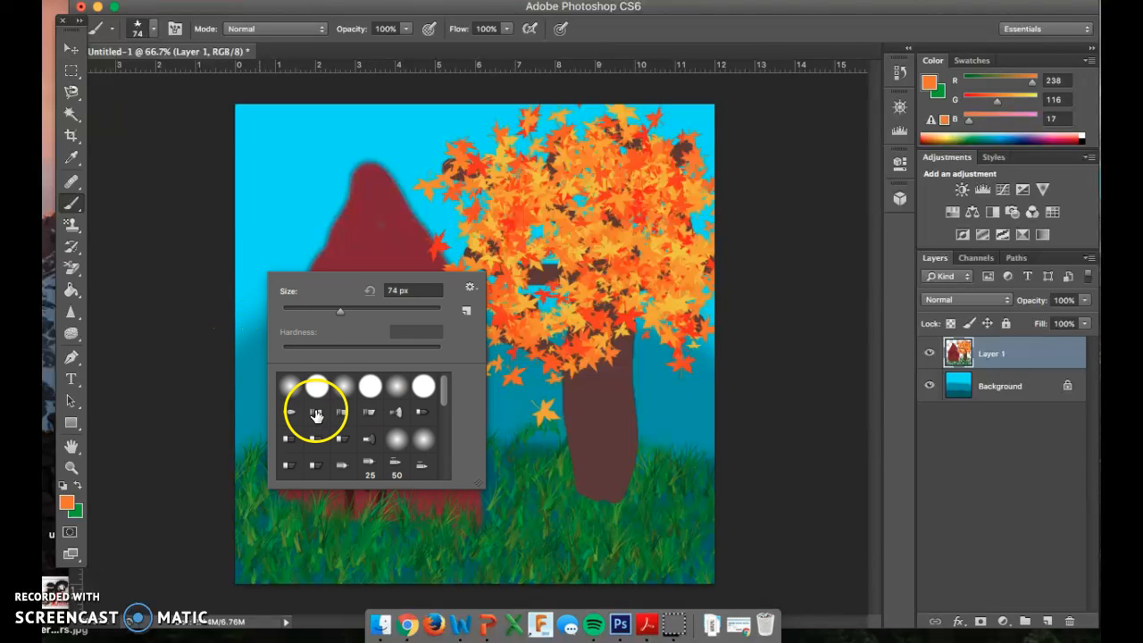
{"action": "left_click", "coordinate": [317, 388]}
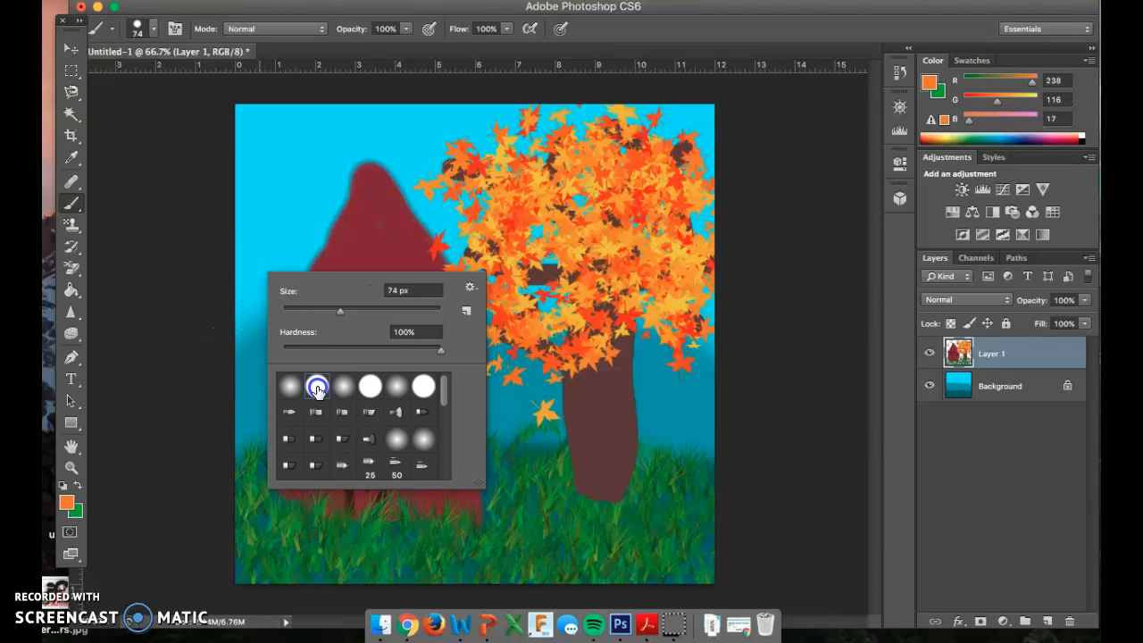
{"action": "left_click", "coordinate": [66, 504]}
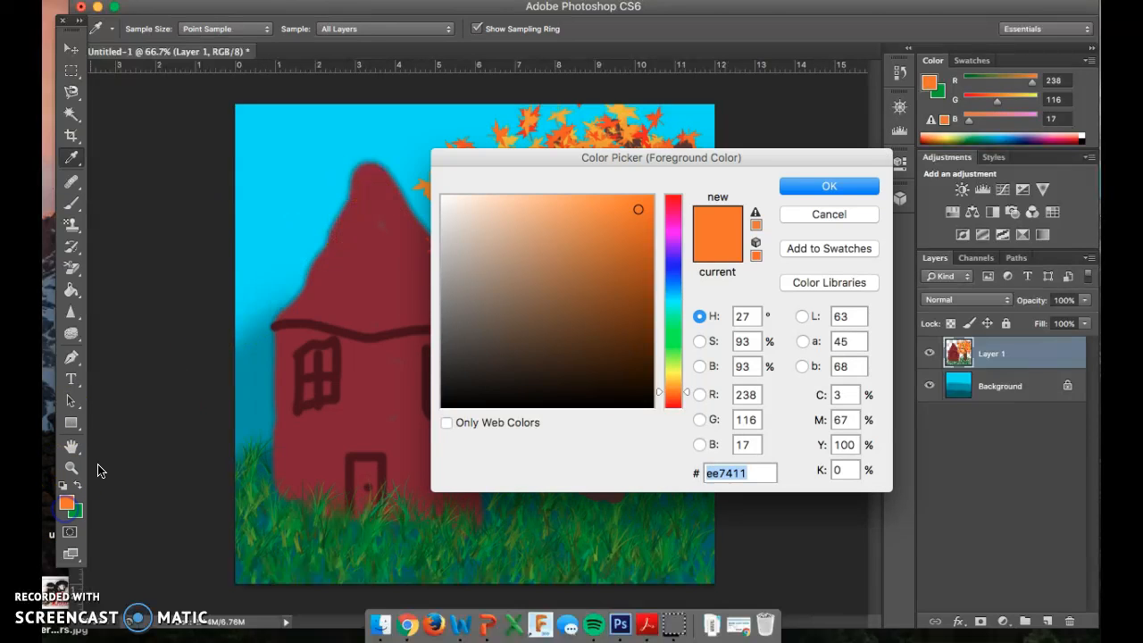
{"action": "left_click", "coordinate": [369, 263]}
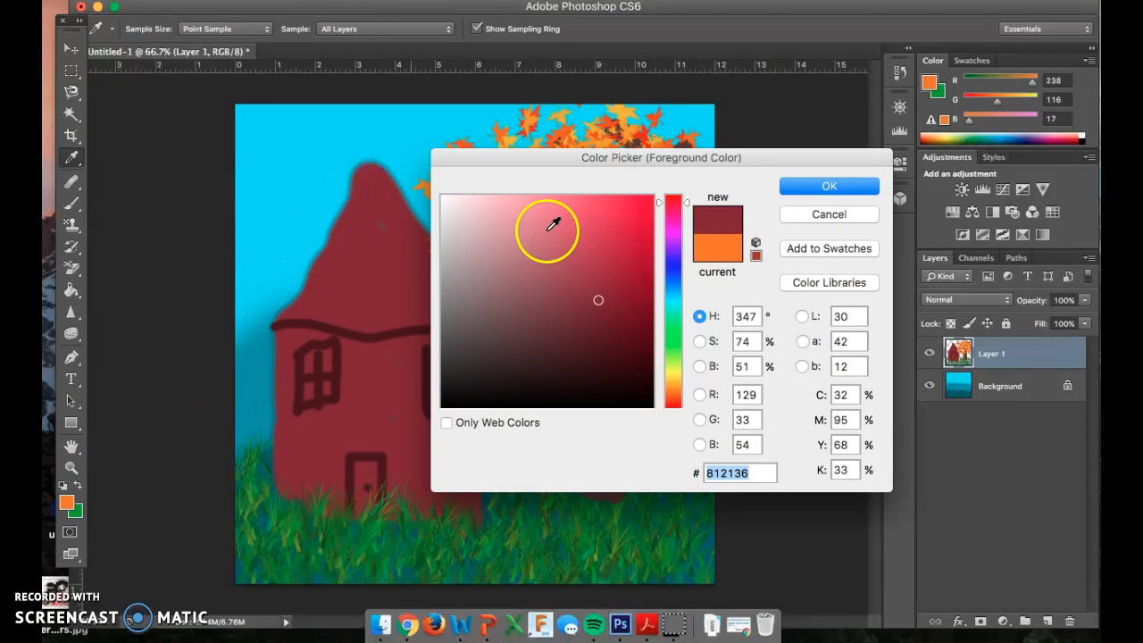
{"action": "left_click", "coordinate": [338, 371]}
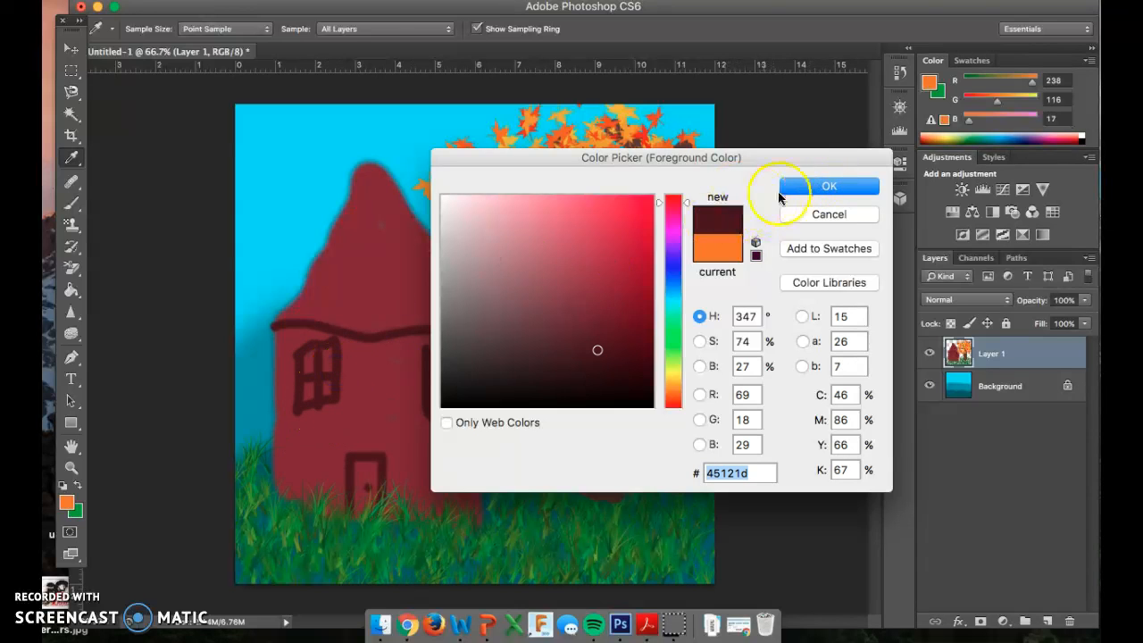
{"action": "left_click", "coordinate": [812, 186]}
{"action": "key", "text": "b"}
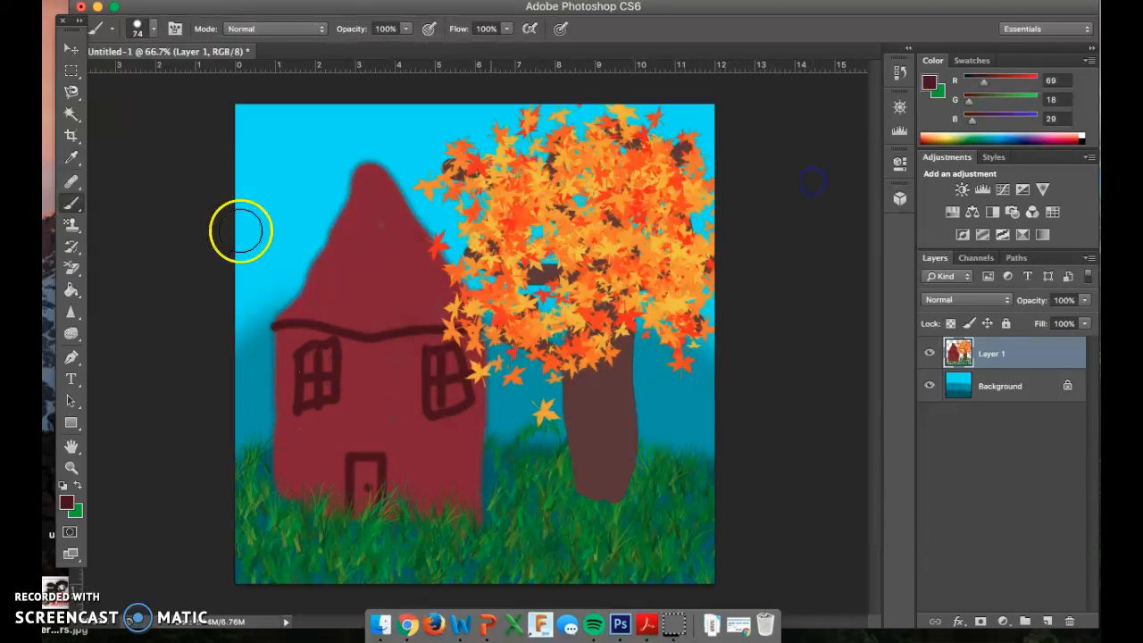
Step: Reduce the brush size to 32 px and paint a solid dark maroon chimney on the left slope of the house's roof
{"action": "right_click", "coordinate": [291, 283]}
{"action": "left_click", "coordinate": [339, 318]}
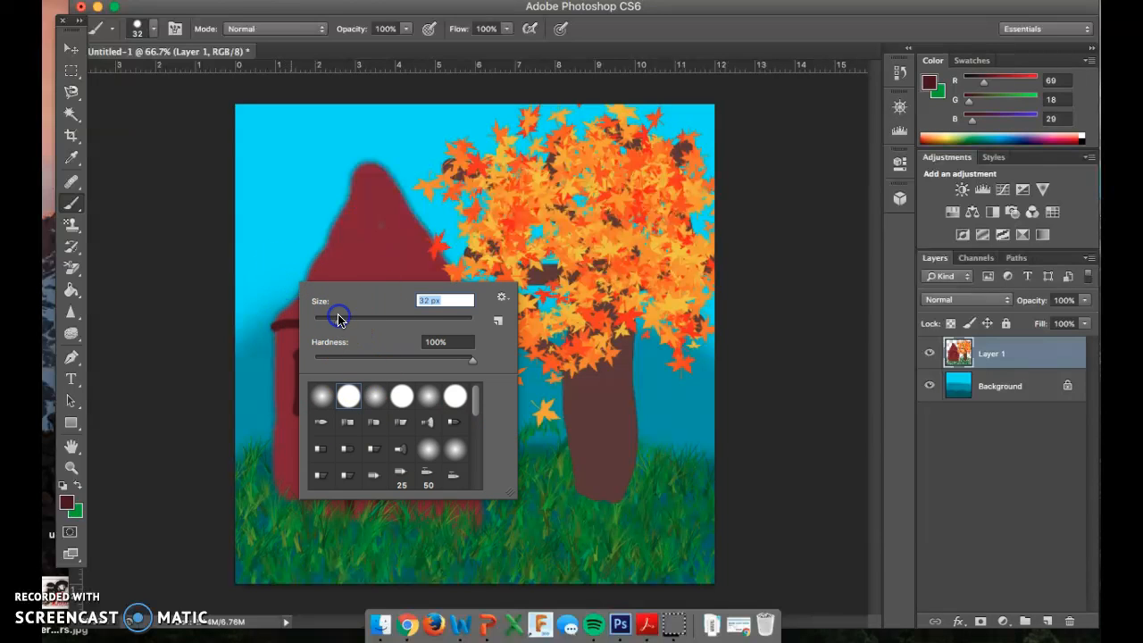
{"action": "left_click", "coordinate": [294, 289]}
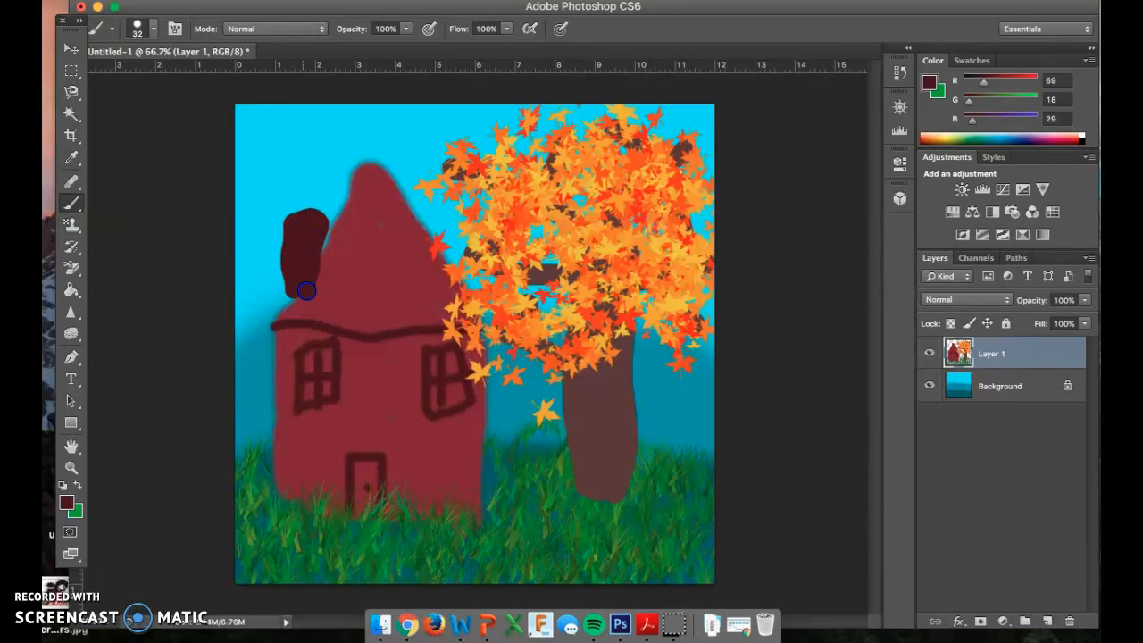
Step: Switch to the soft round brush preset at 32 px and set its hardness to 25%
{"action": "right_click", "coordinate": [307, 262]}
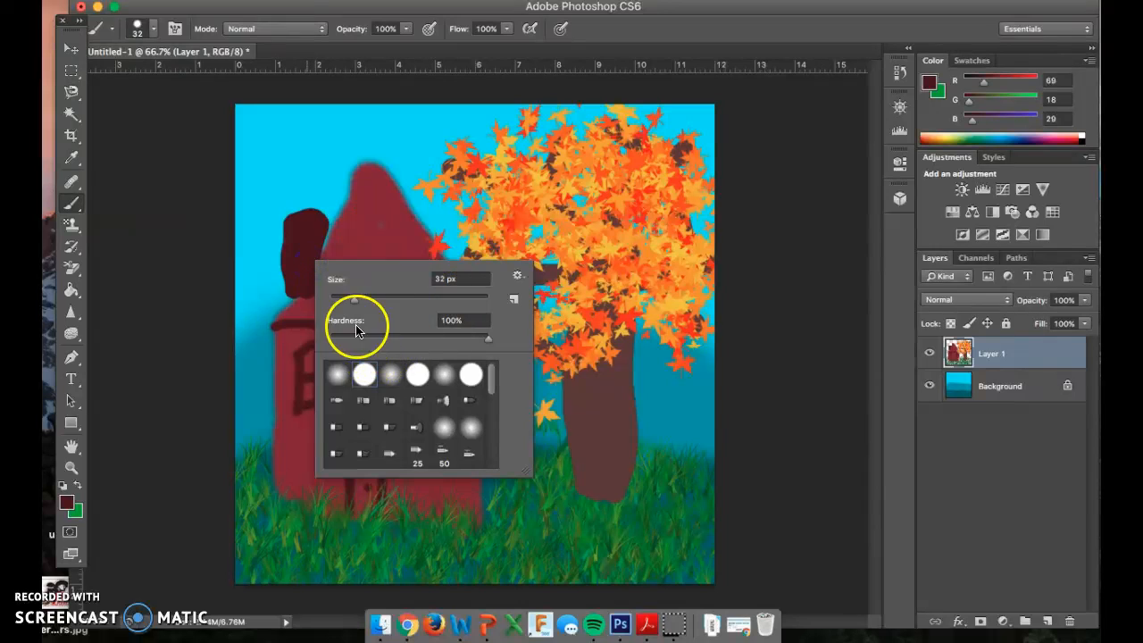
{"action": "left_click_drag", "start_coordinate": [357, 337], "coordinate": [339, 338]}
{"action": "left_click", "coordinate": [341, 380]}
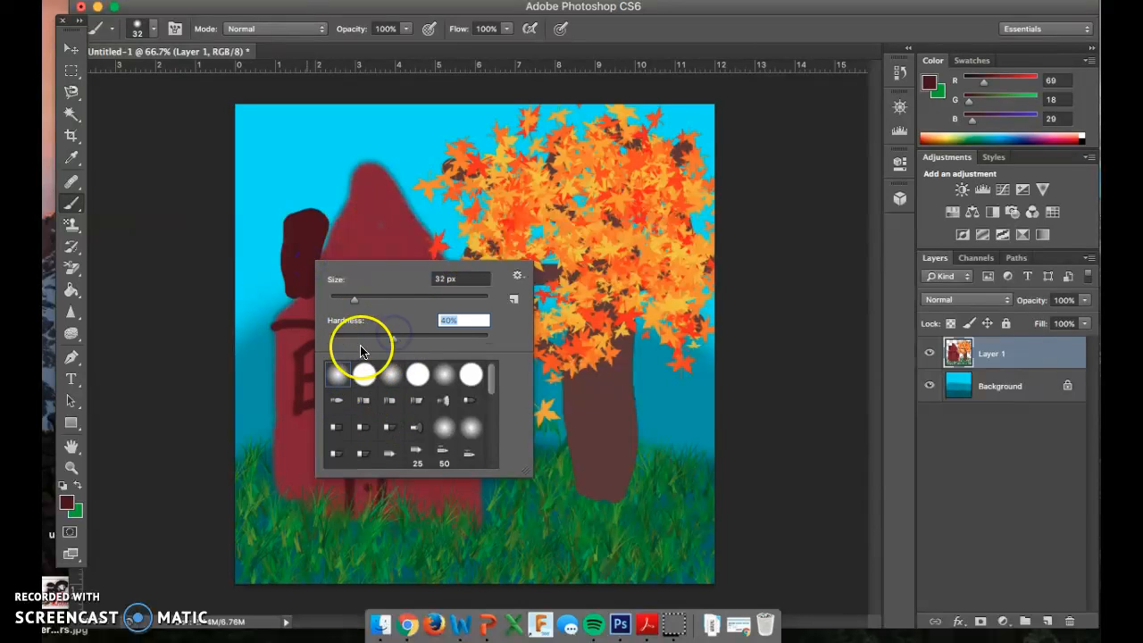
Step: Set the foreground color to a dark gray with RGB values 73, 62, 65
{"action": "left_click", "coordinate": [67, 503]}
{"action": "left_click", "coordinate": [472, 346]}
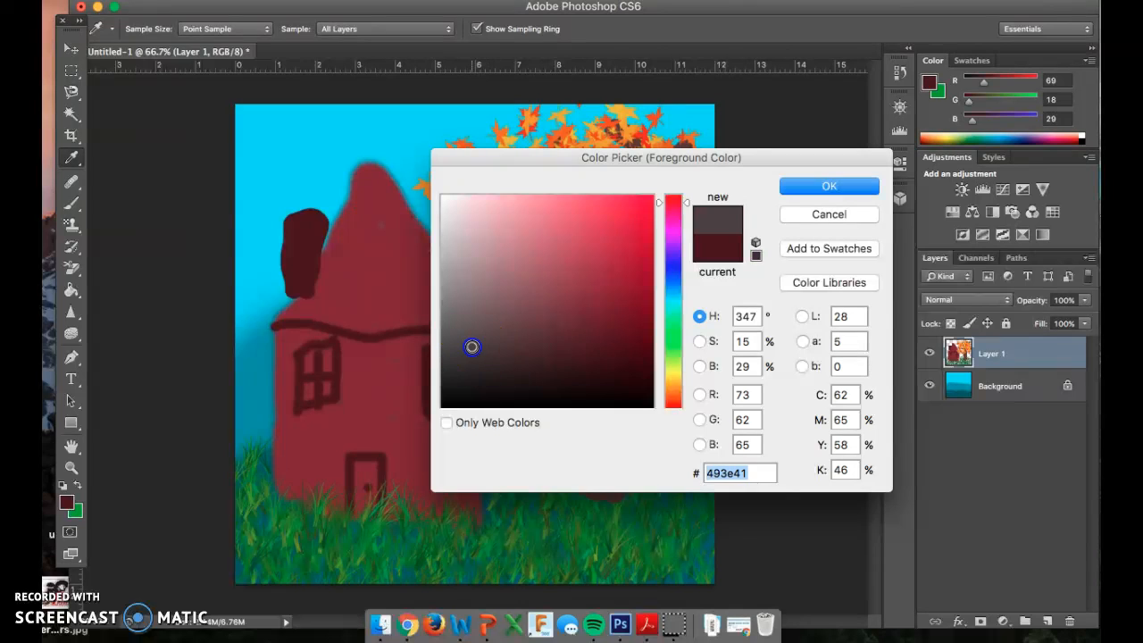
{"action": "left_click", "coordinate": [828, 186]}
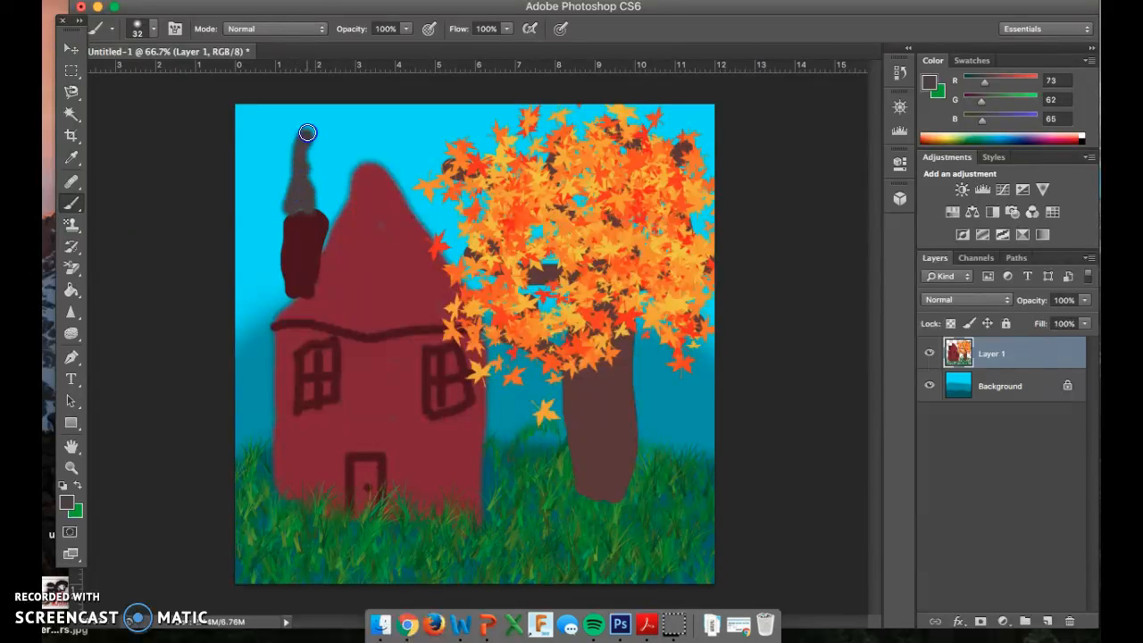
Step: Paint soft gray smoke curling up from the chimney to the top edge of the canvas
{"action": "right_click", "coordinate": [307, 173]}
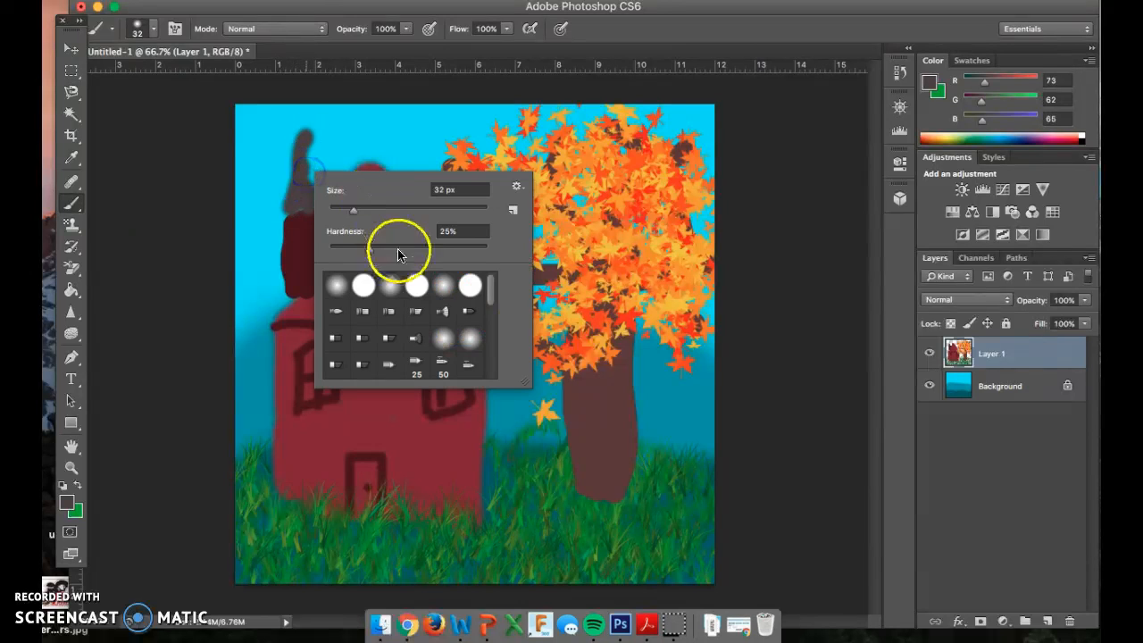
{"action": "left_click", "coordinate": [306, 167]}
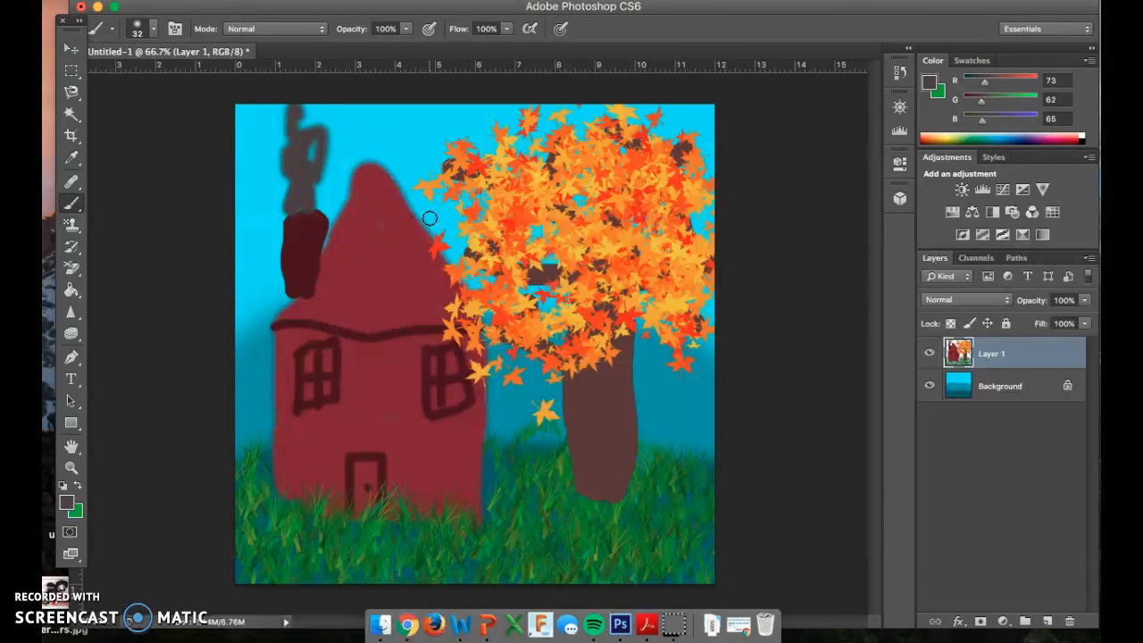
{"action": "left_click", "coordinate": [433, 208]}
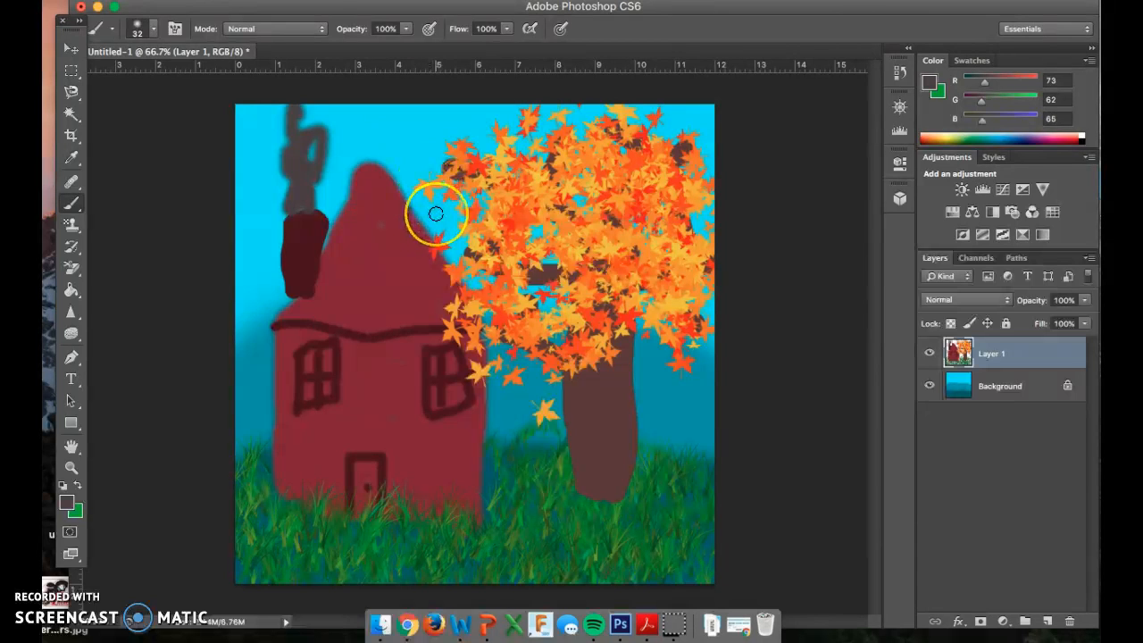